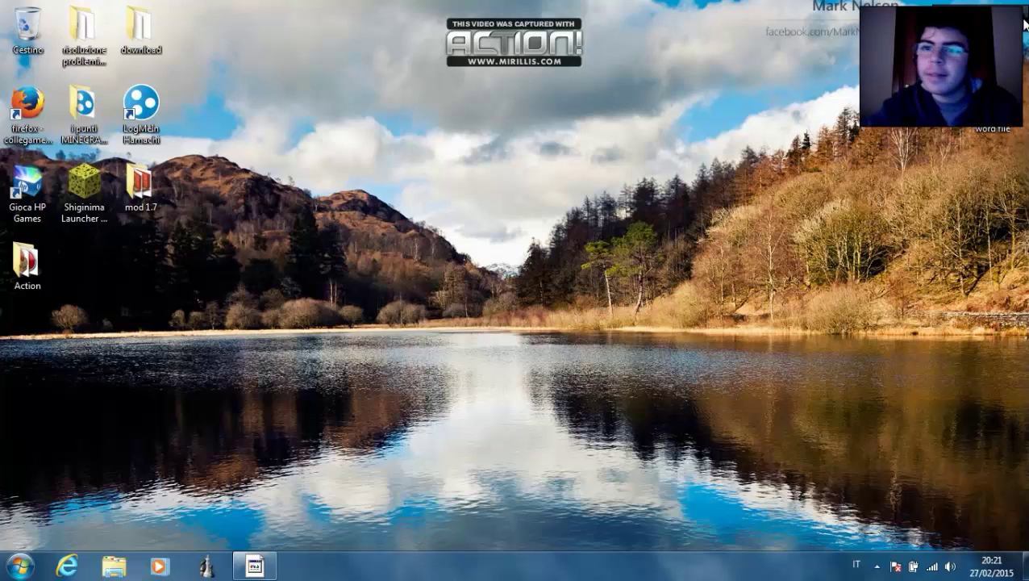
click(26, 265)
drag(221, 237, 742, 481)
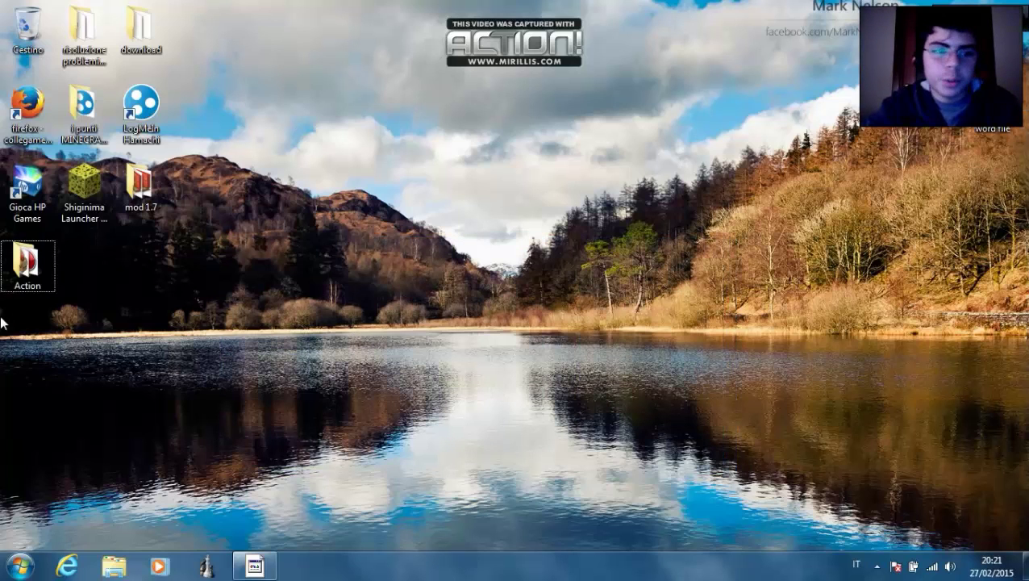
drag(2, 373, 846, 419)
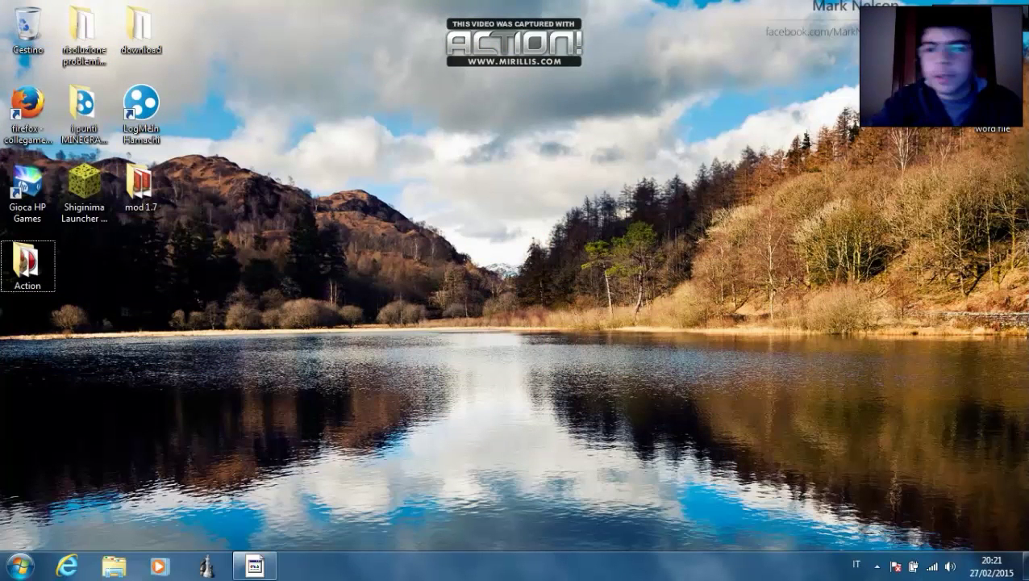
mouse_move(1026, 394)
mouse_down()
mouse_move(211, 169)
mouse_move(353, 199)
mouse_move(1027, 394)
mouse_up()
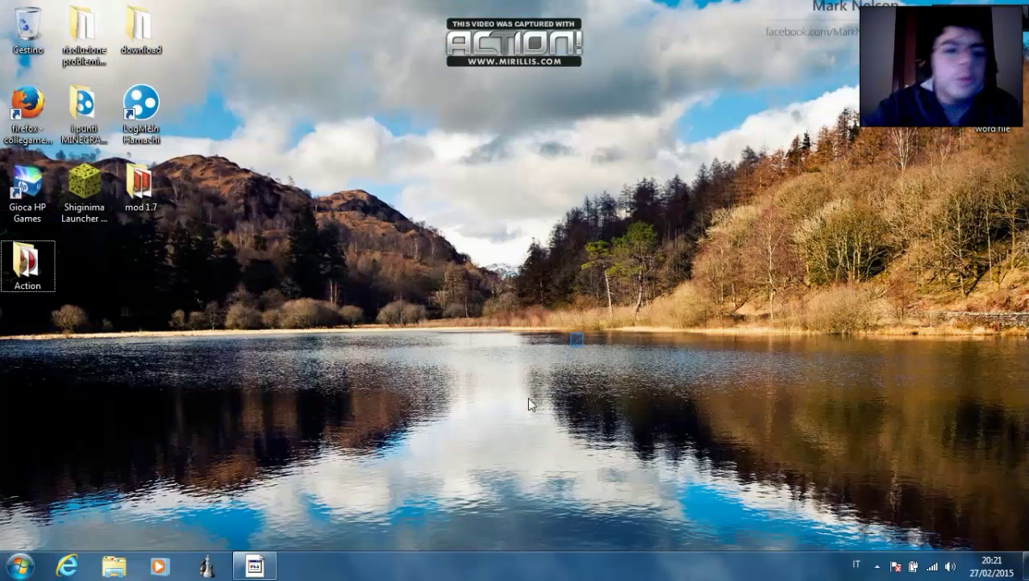
click(38, 211)
click(37, 115)
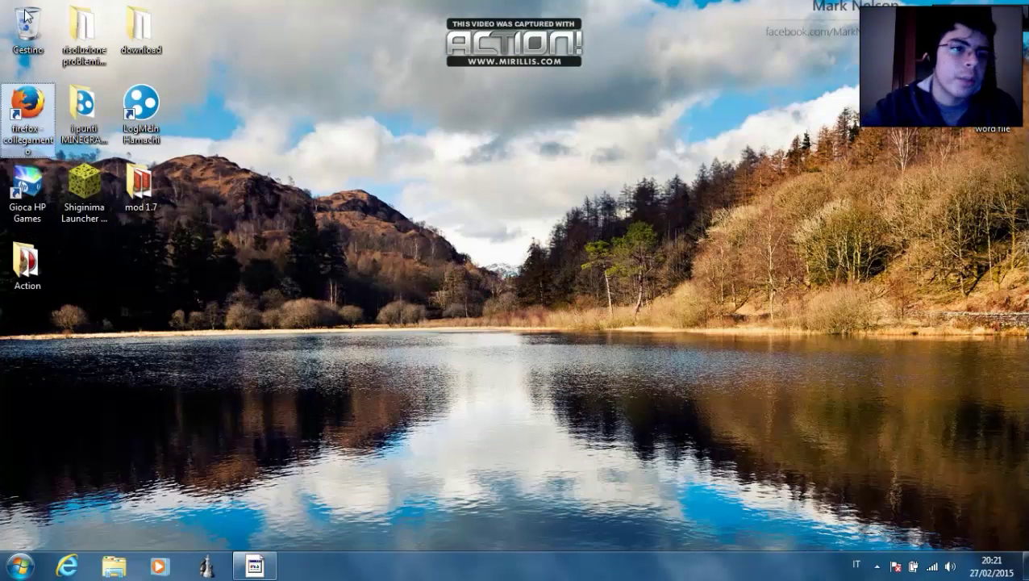
click(25, 11)
drag(466, 218, 564, 266)
Open Firefox and run a Google search for "forge 1.7.10".
double_click(33, 127)
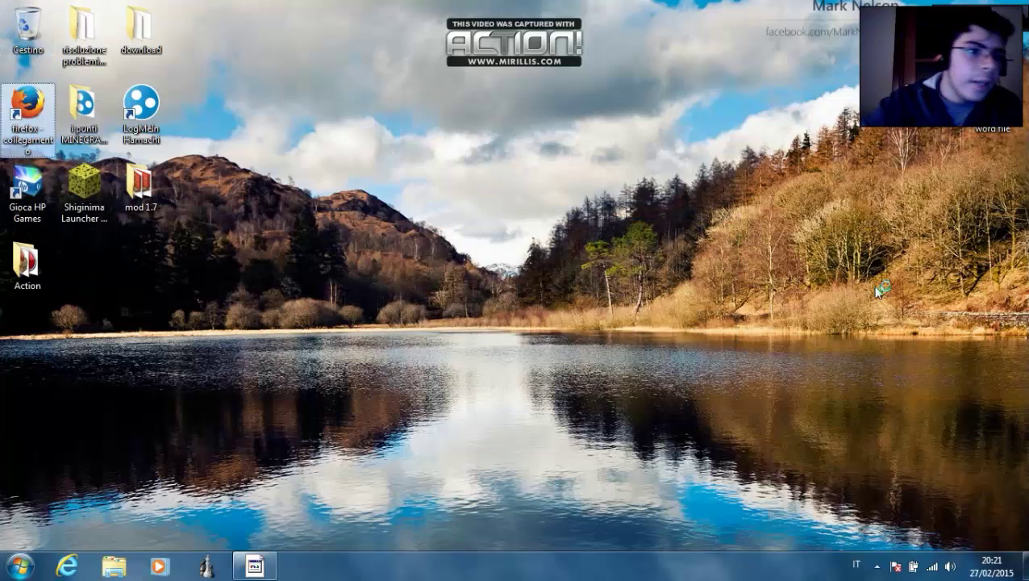
drag(895, 291, 541, 379)
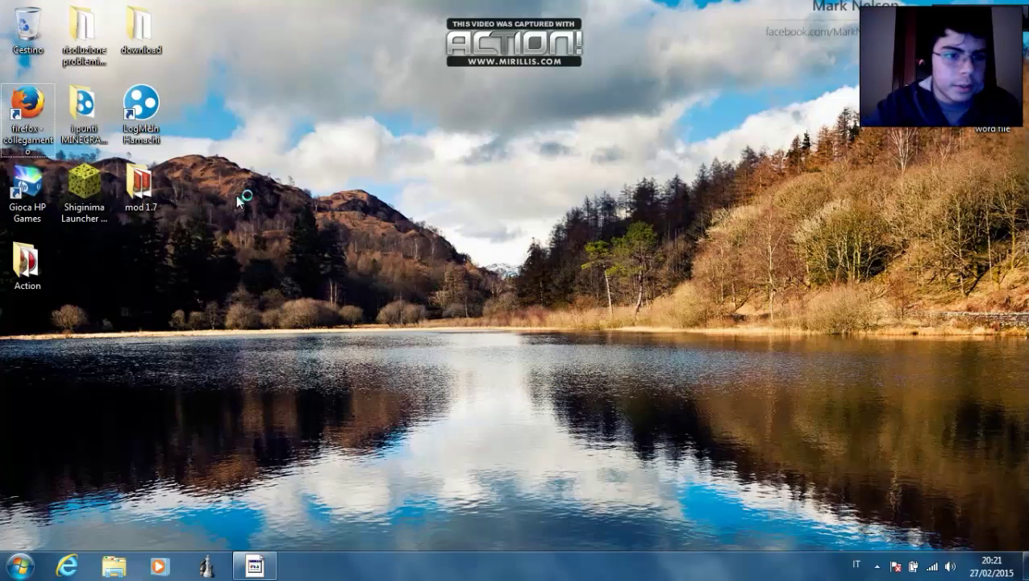
drag(284, 215, 726, 439)
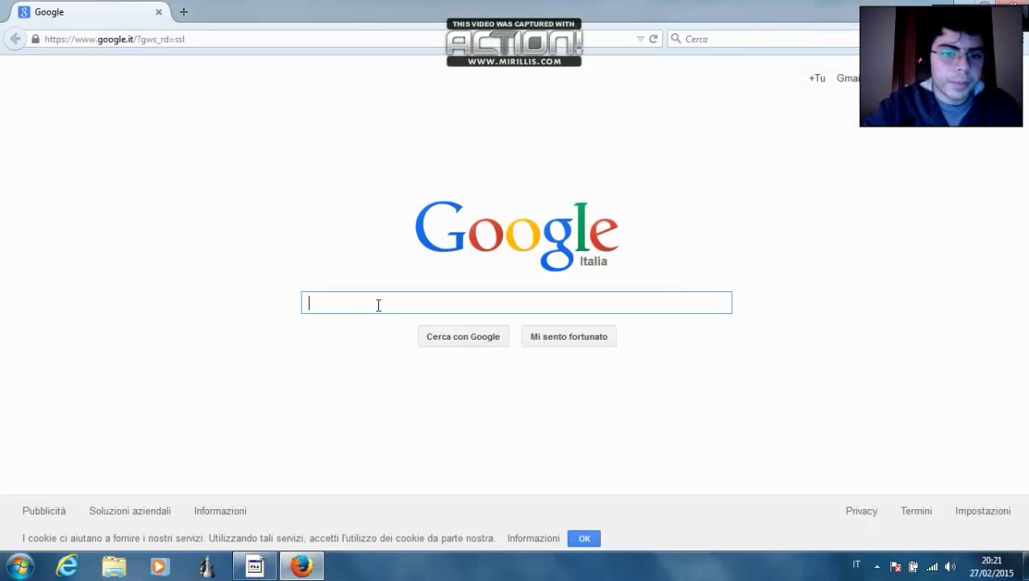
text(forge)
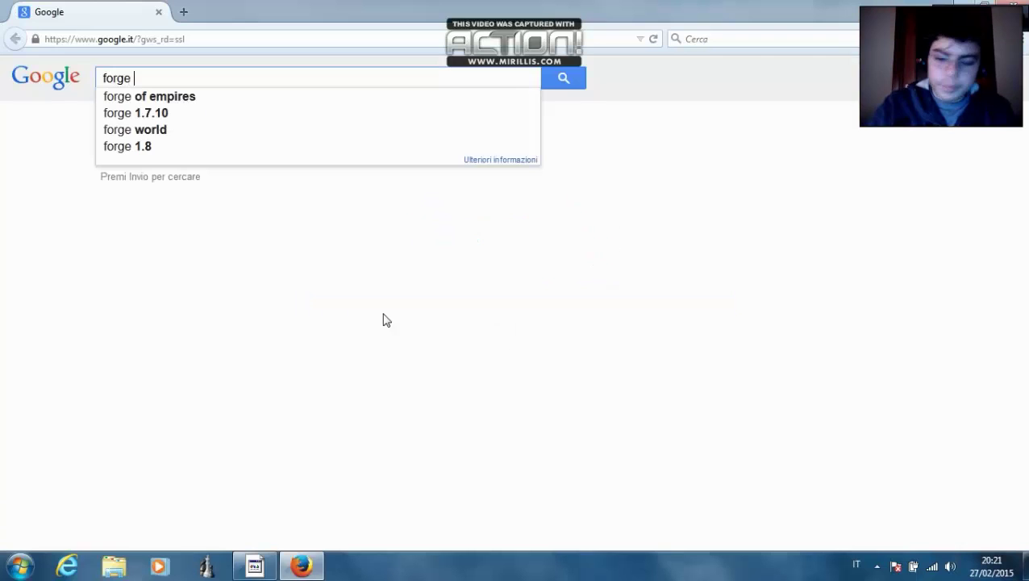
key(Down)
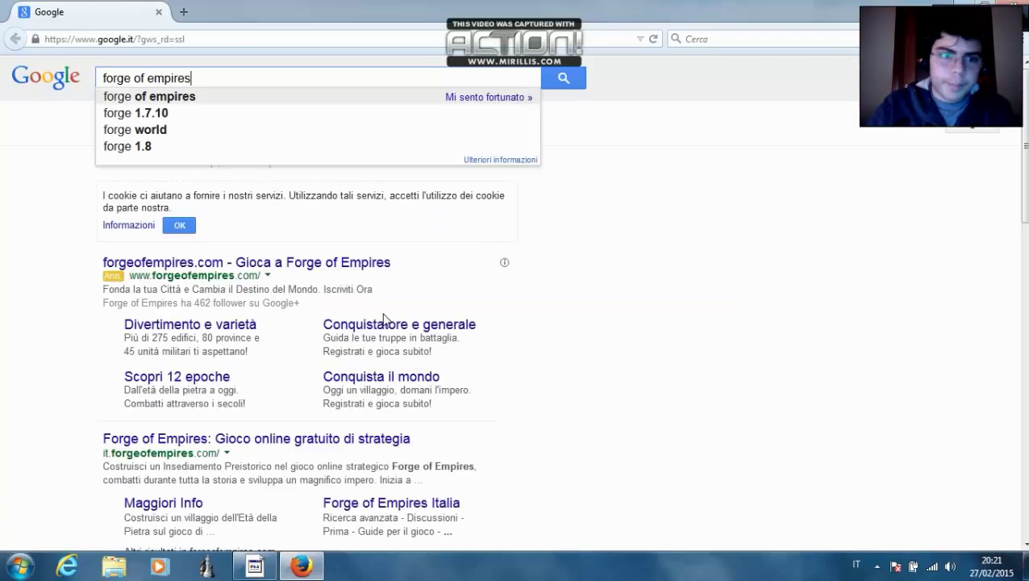
key(Down)
key(Return)
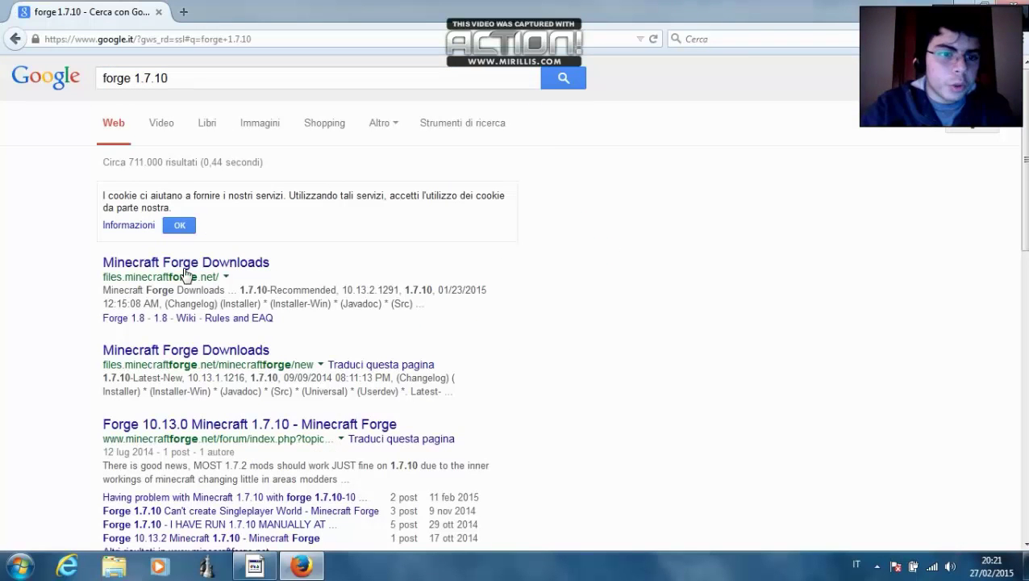
Open the Minecraft Forge Downloads result from files.minecraftforge.net in a new tab and switch to it.
right_click(185, 272)
click(339, 281)
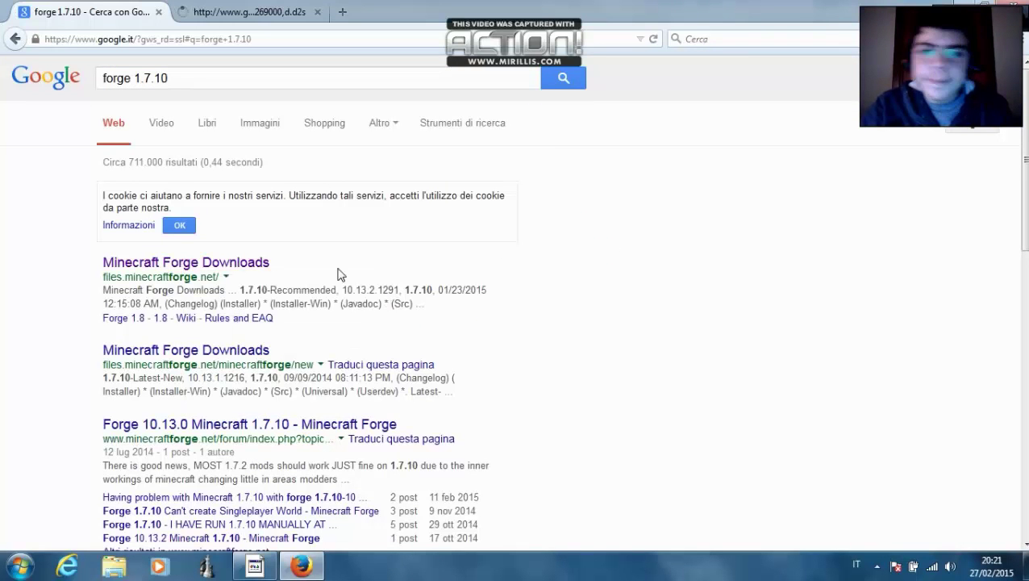
click(246, 12)
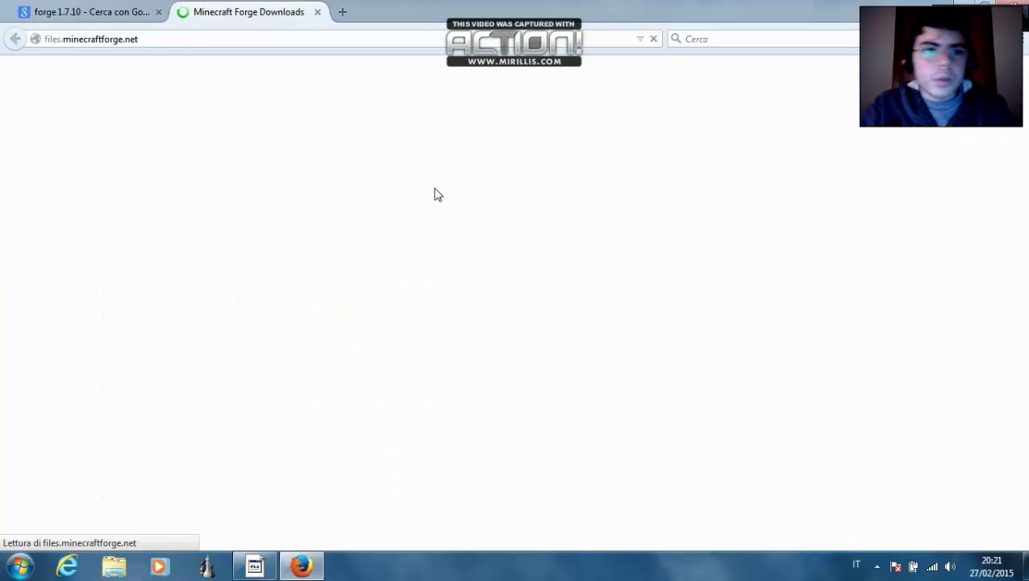
Request the Windows installer of the 1.7.10-Recommended Forge build and cancel the file save.
scroll(201, 258, down, 5)
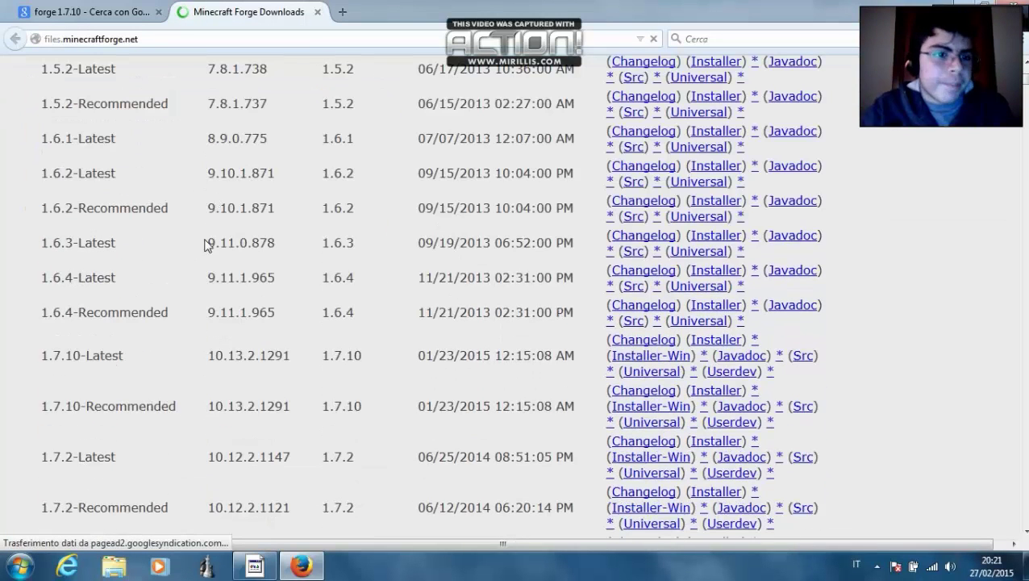
scroll(170, 298, down, 5)
scroll(130, 207, up, 2)
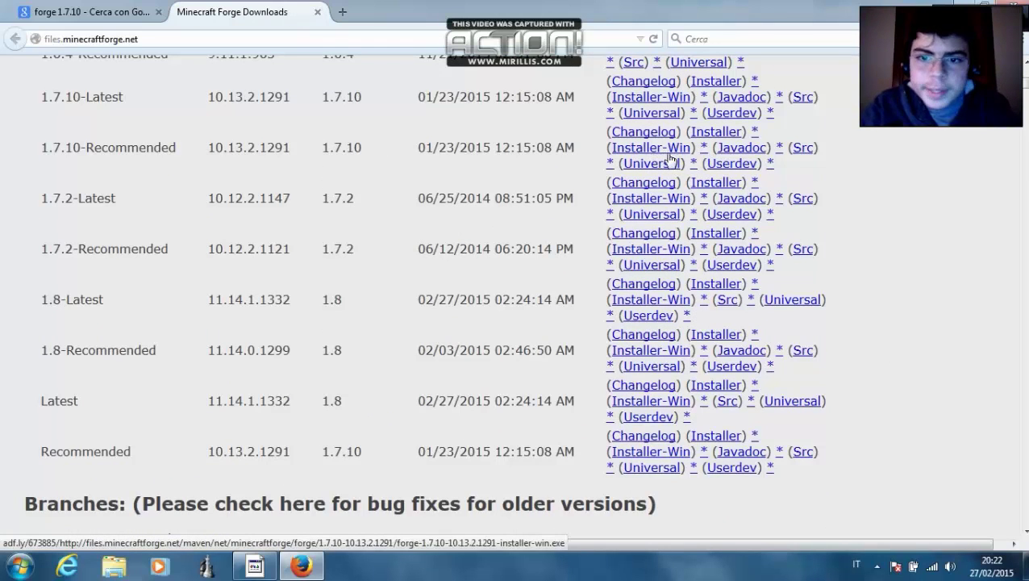
click(704, 154)
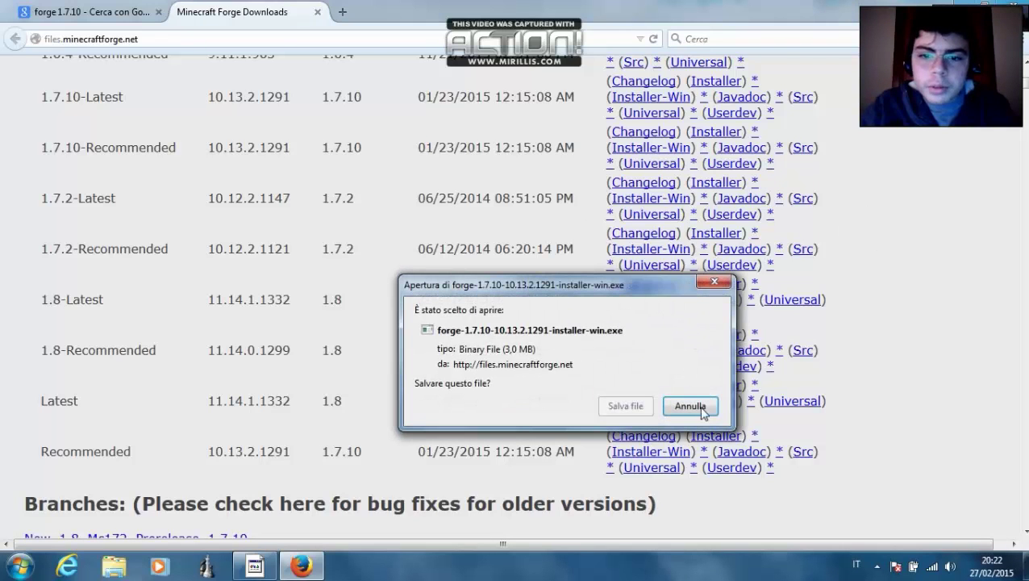
click(690, 405)
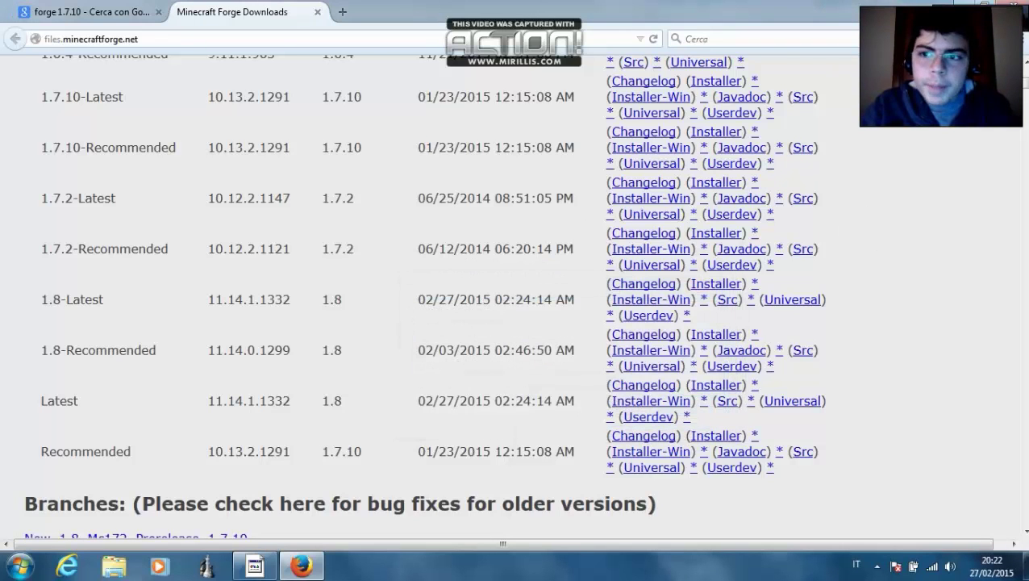
Return to the desktop and look through the mod 1.7 folder and its mod non usate subfolder.
click(964, 6)
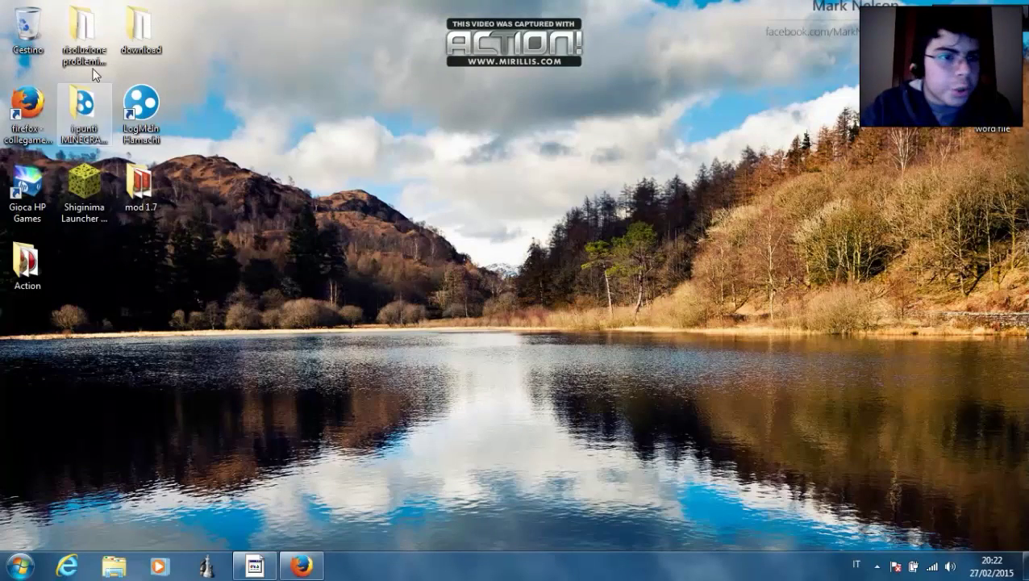
click(140, 181)
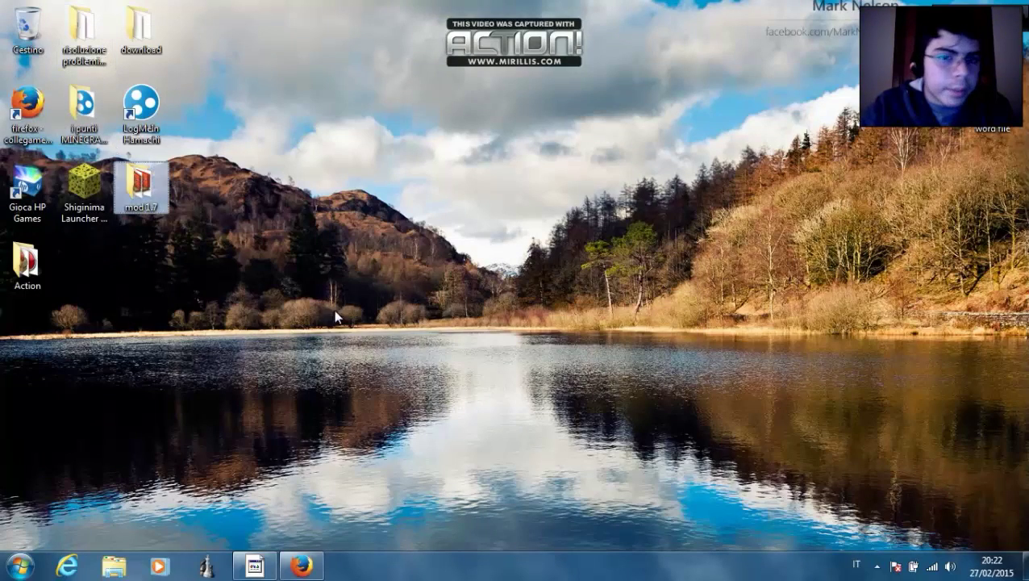
double_click(146, 181)
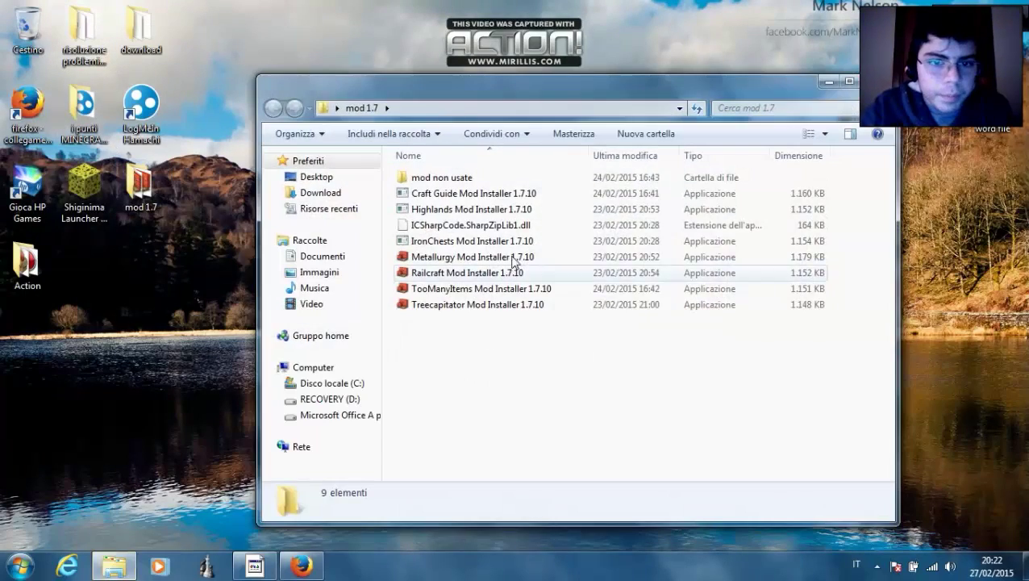
double_click(432, 177)
click(274, 107)
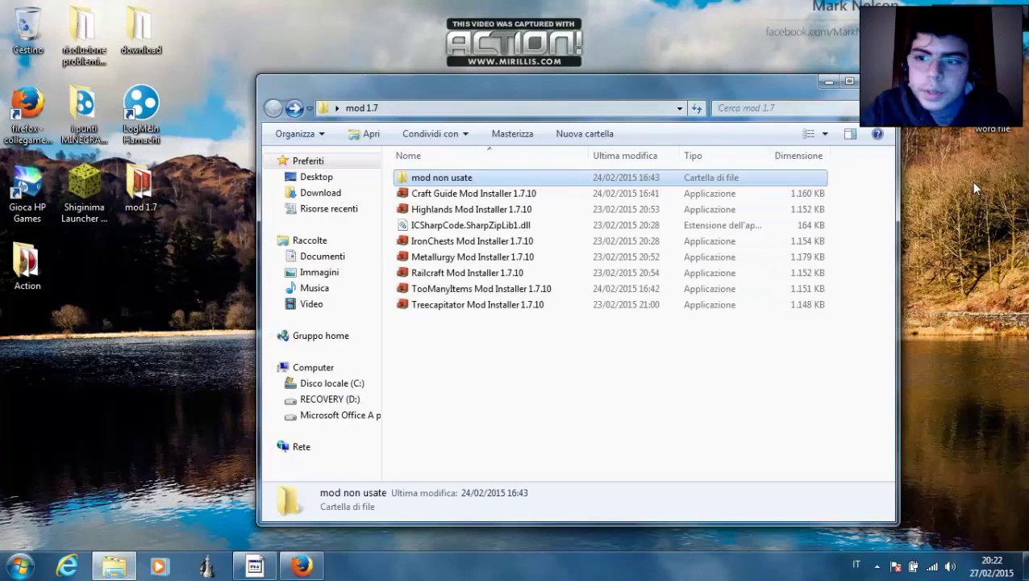
click(877, 82)
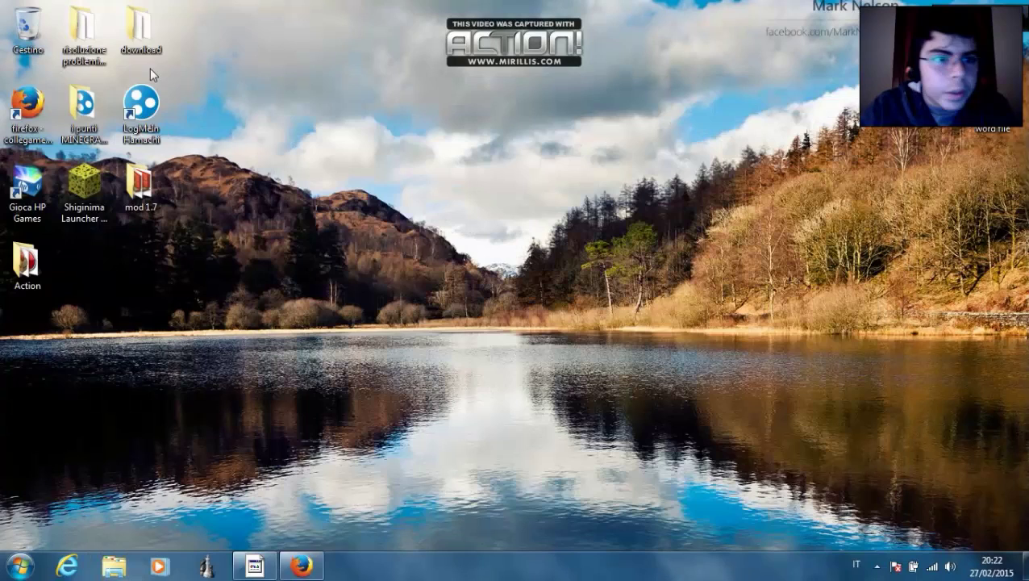
Run forge-1.7.10-10.13.2.1291-installer-win from the desktop's download folder with permission to make changes, and cancel the Forge installation.
double_click(139, 28)
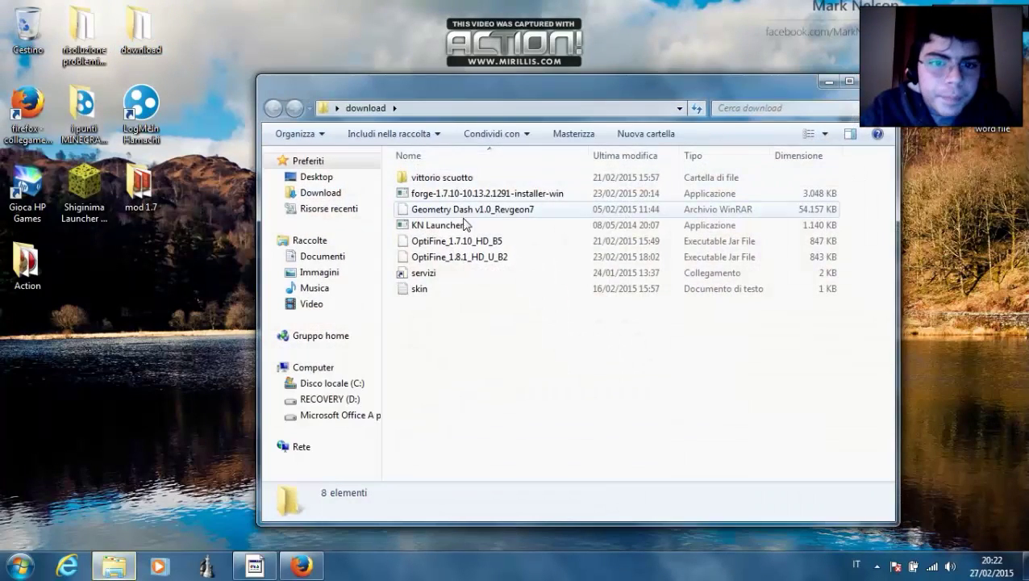
double_click(472, 194)
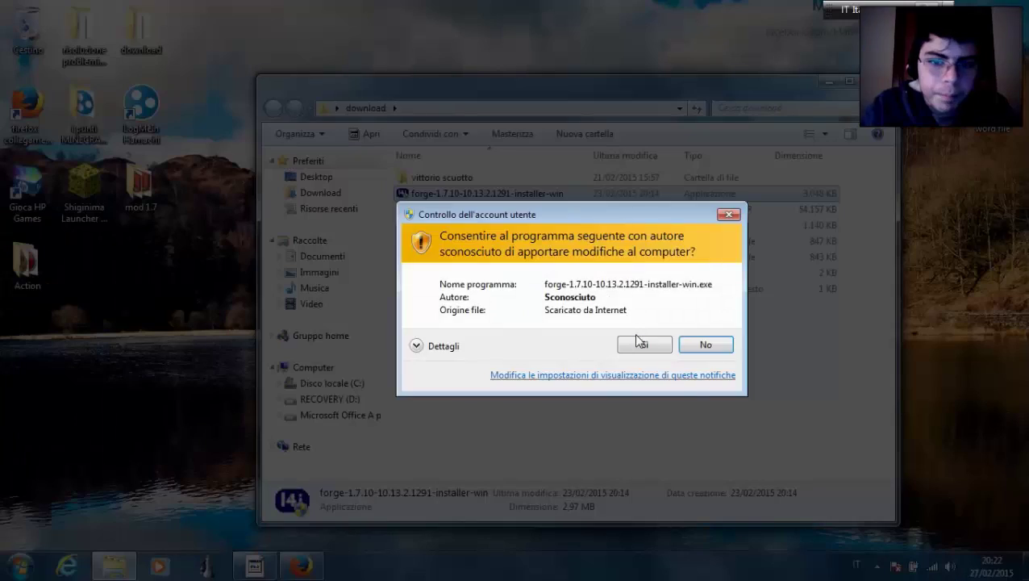
click(639, 342)
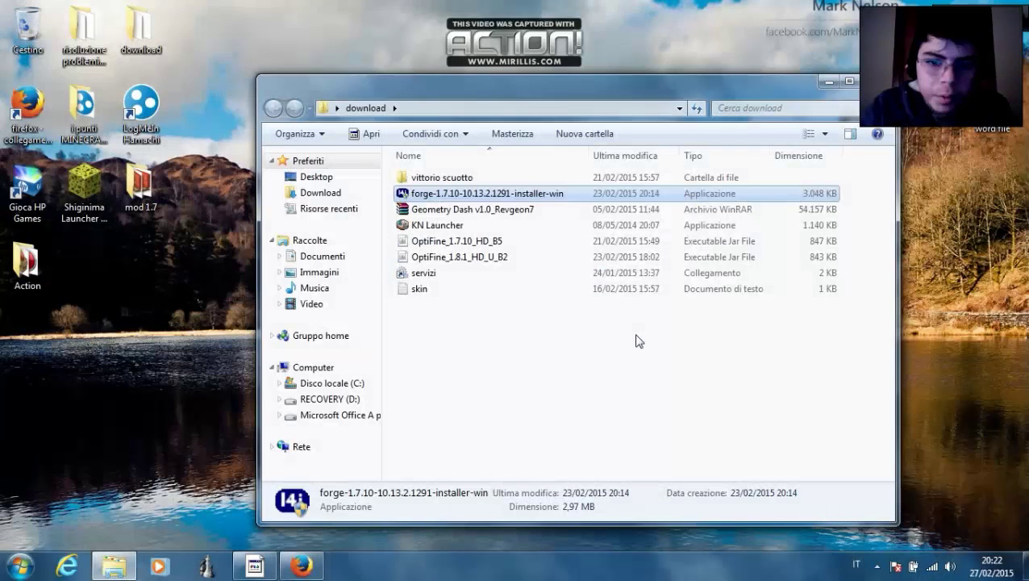
click(876, 81)
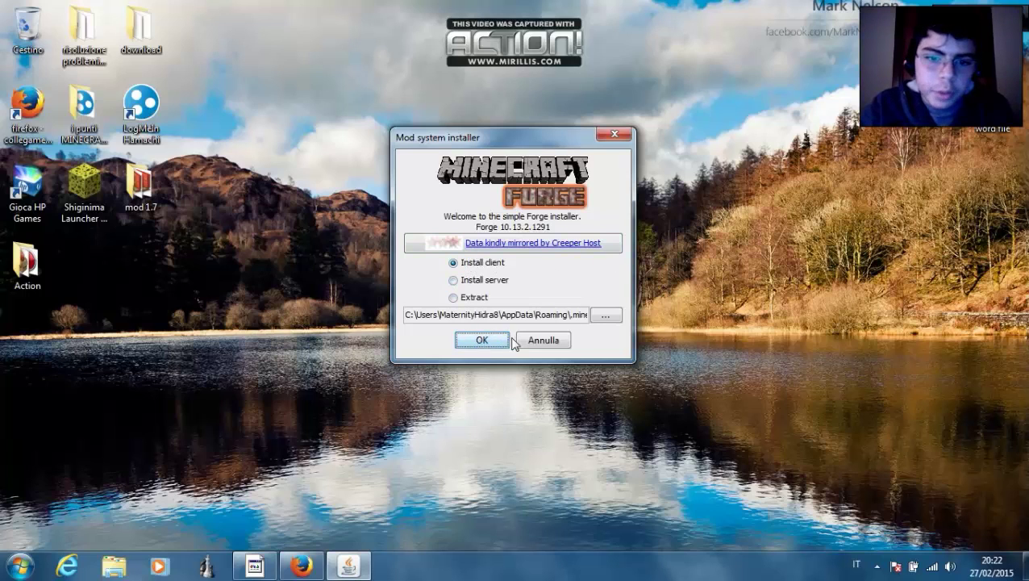
click(550, 345)
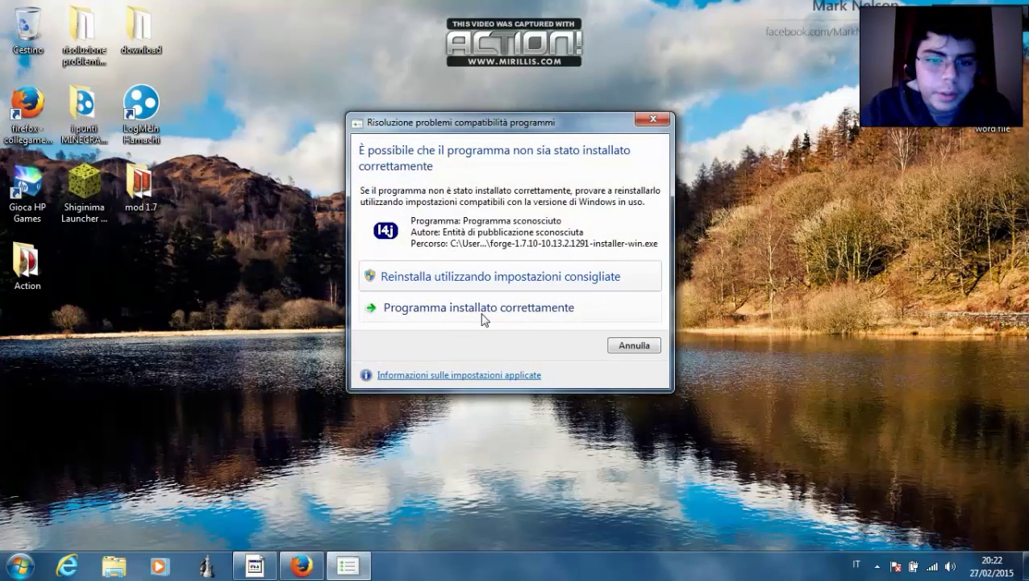
click(653, 120)
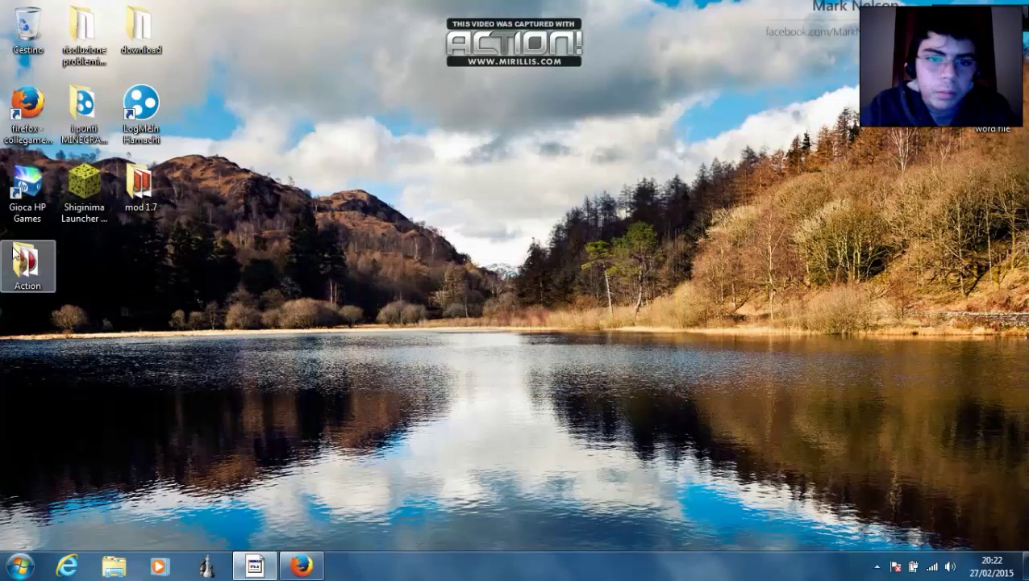
Launch Shiginima Launcher SE v1.406 from the desktop and acknowledge its update notice without updating.
double_click(84, 193)
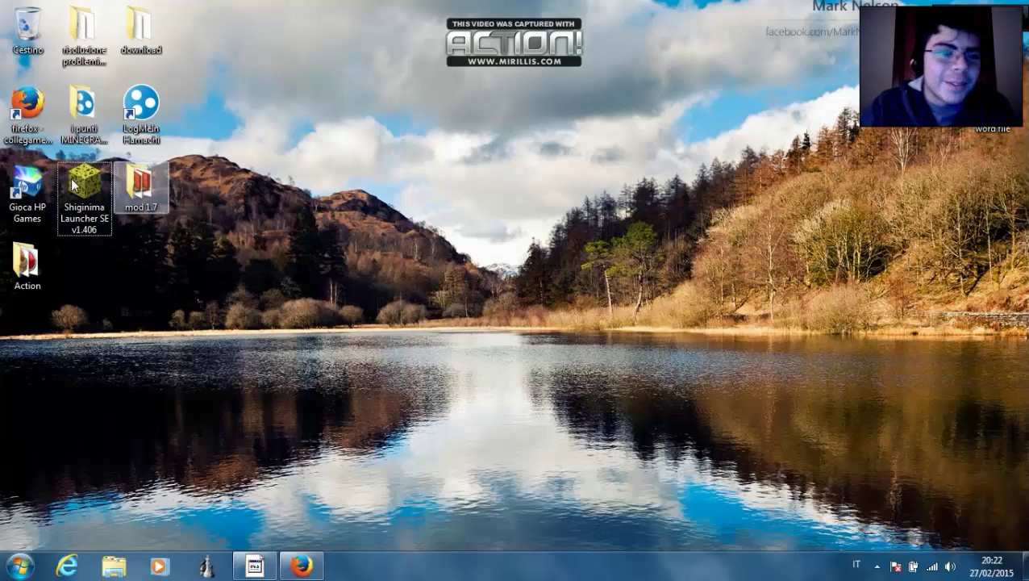
click(131, 194)
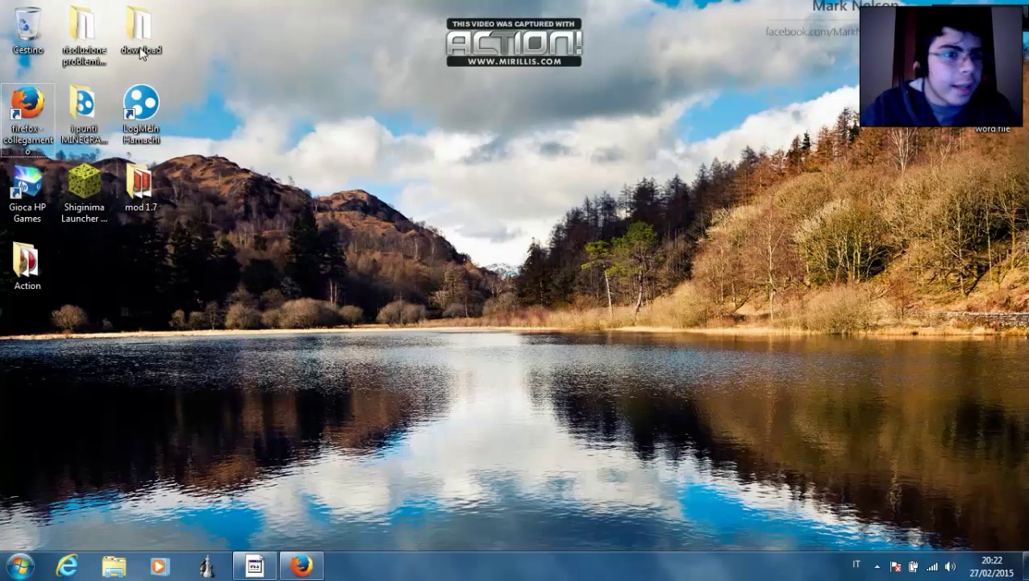
click(83, 34)
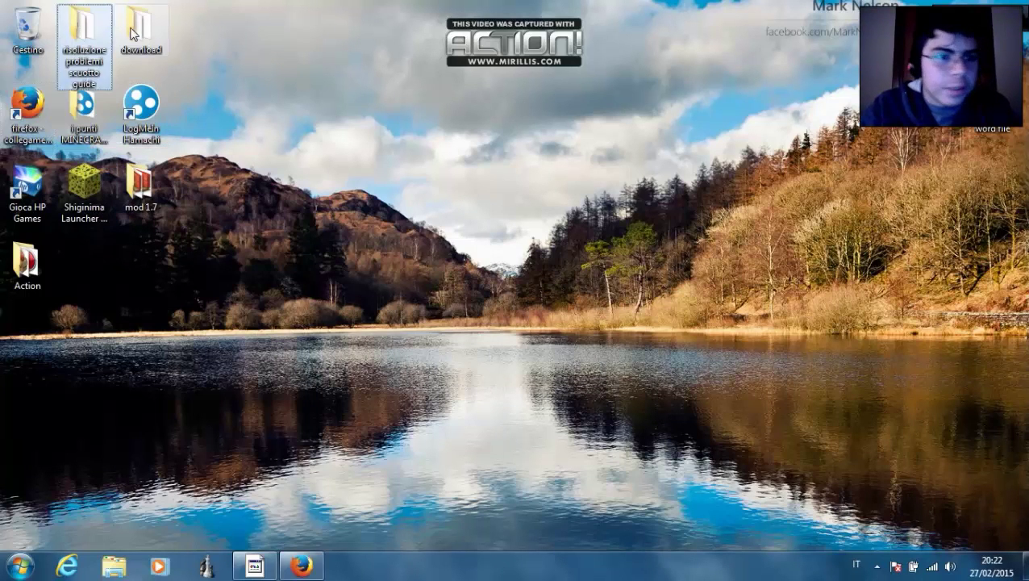
click(84, 186)
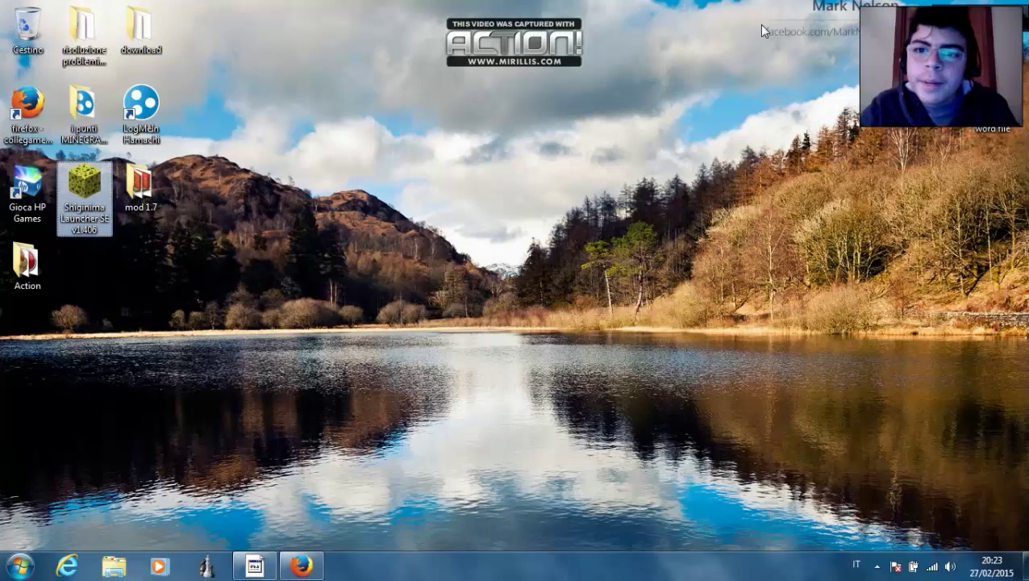
drag(735, 2, 587, 352)
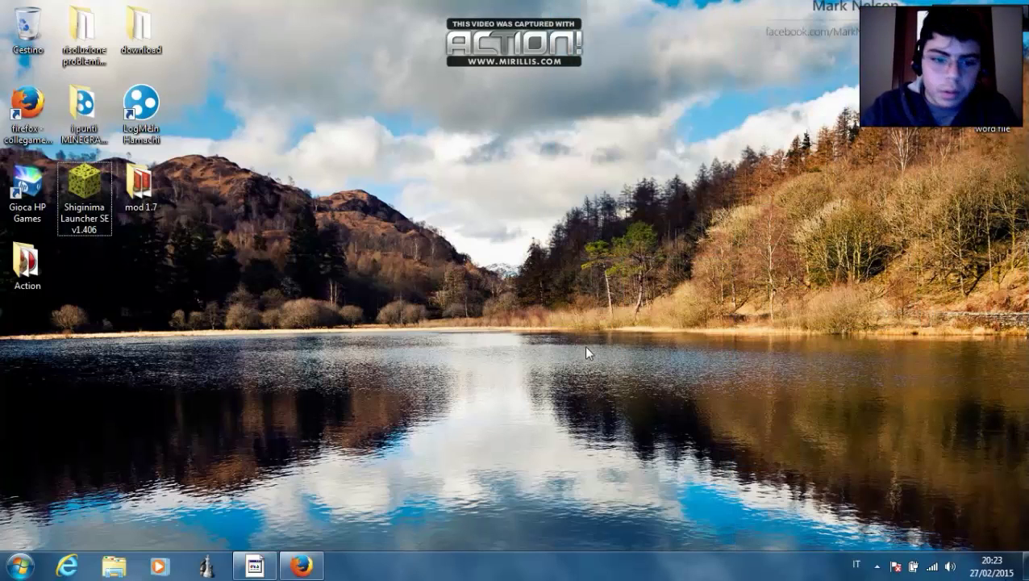
click(255, 566)
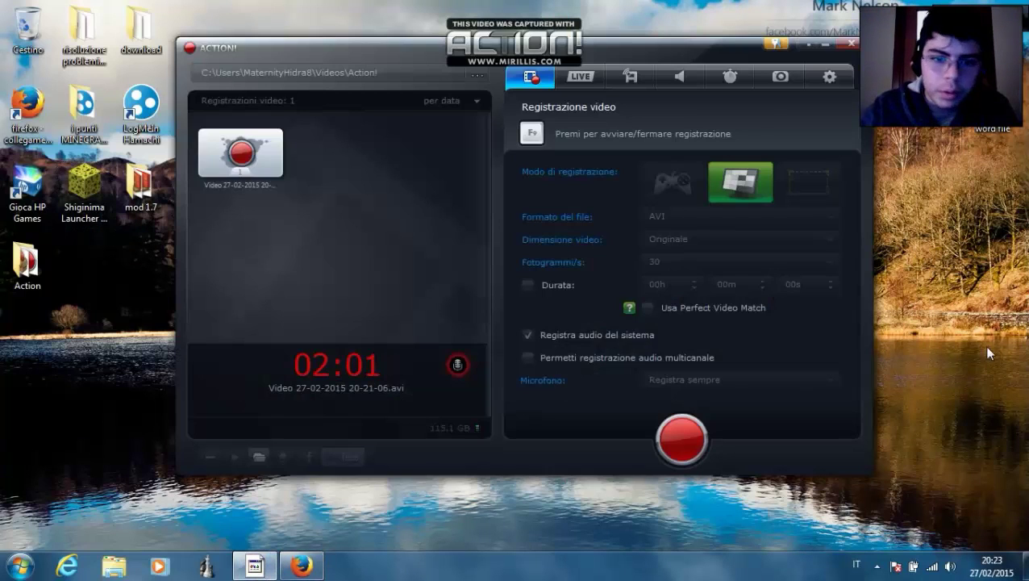
click(822, 44)
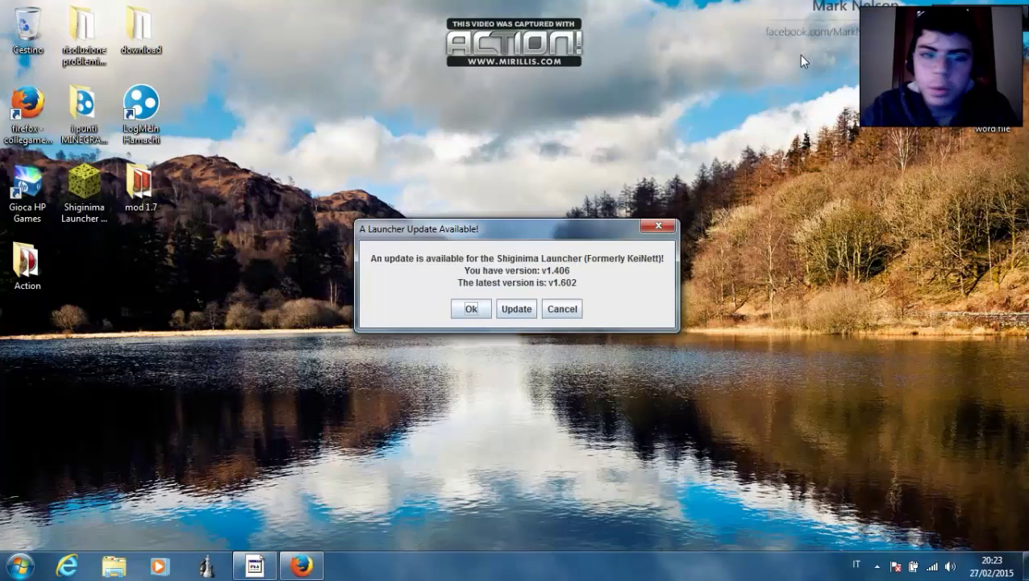
click(472, 309)
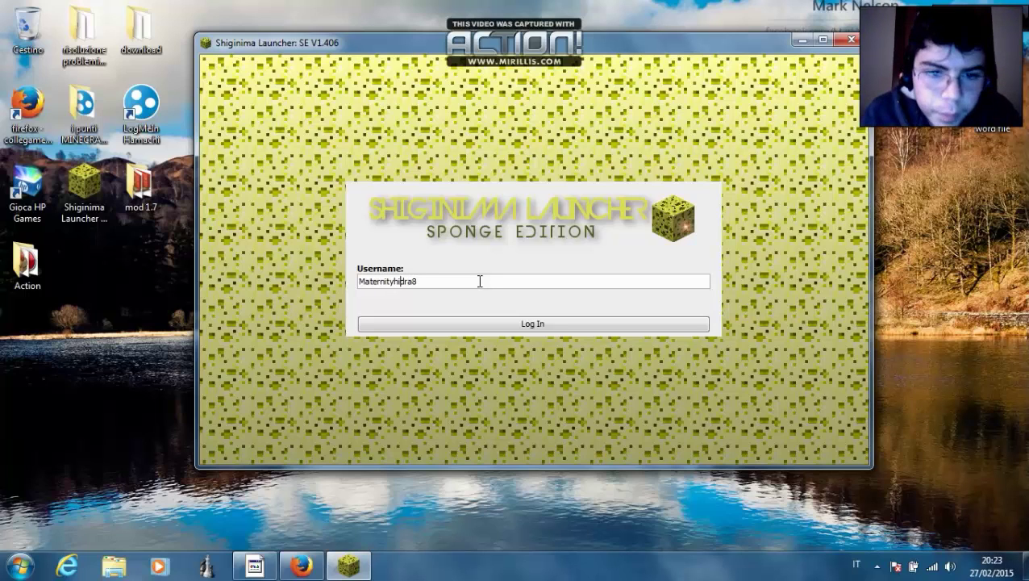
Log in to the launcher with the username already filled in and choose the OptiFine profile.
key(Return)
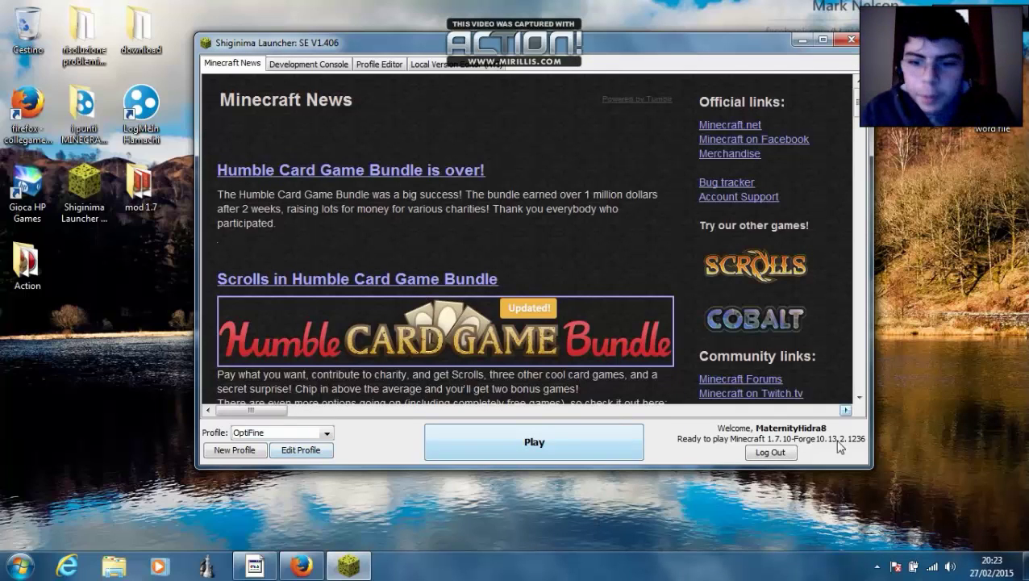
click(327, 433)
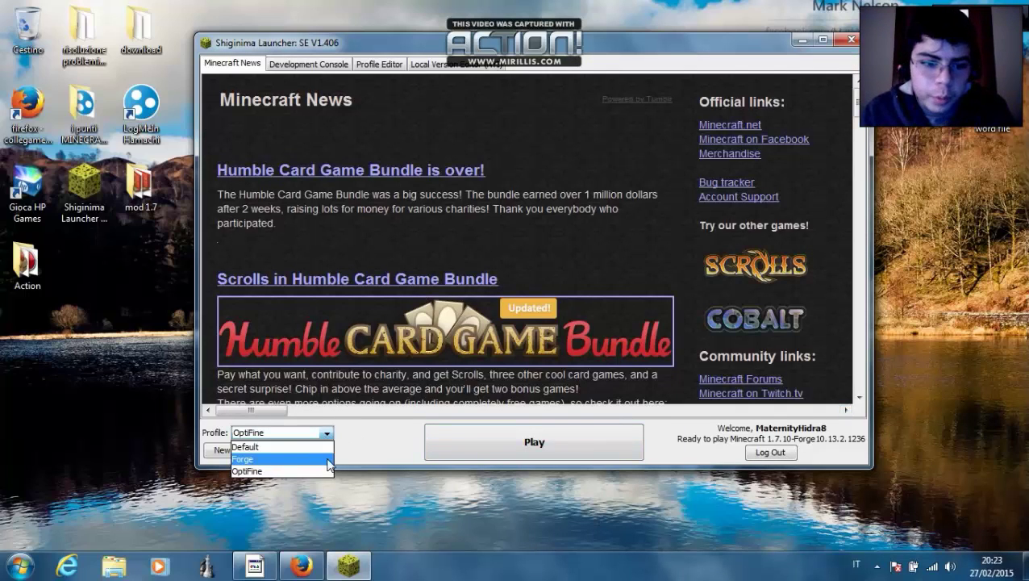
click(257, 471)
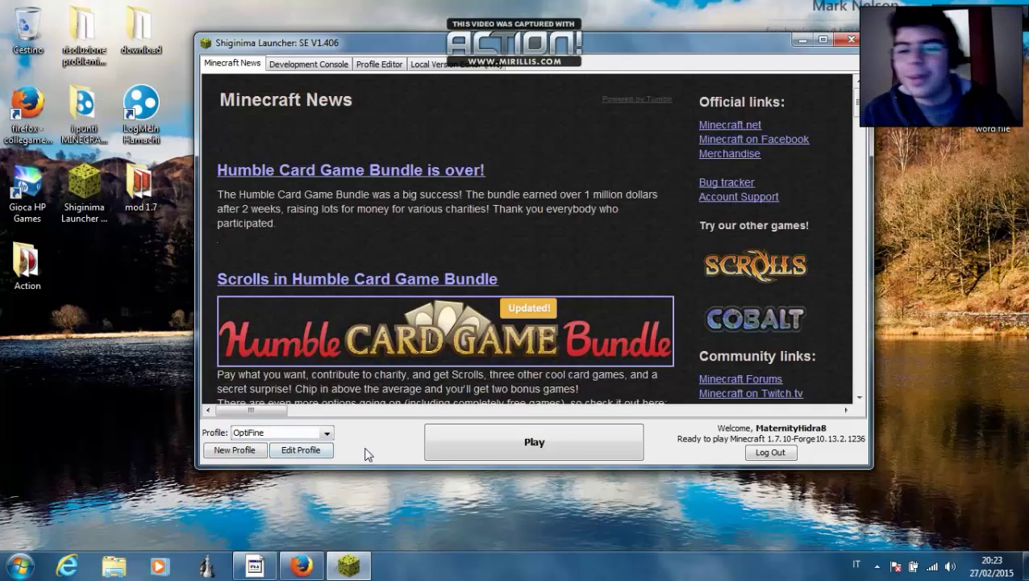
Review the OptiFine profile's game version list and JVM arguments option, and close the profile editor and launcher without saving.
click(313, 457)
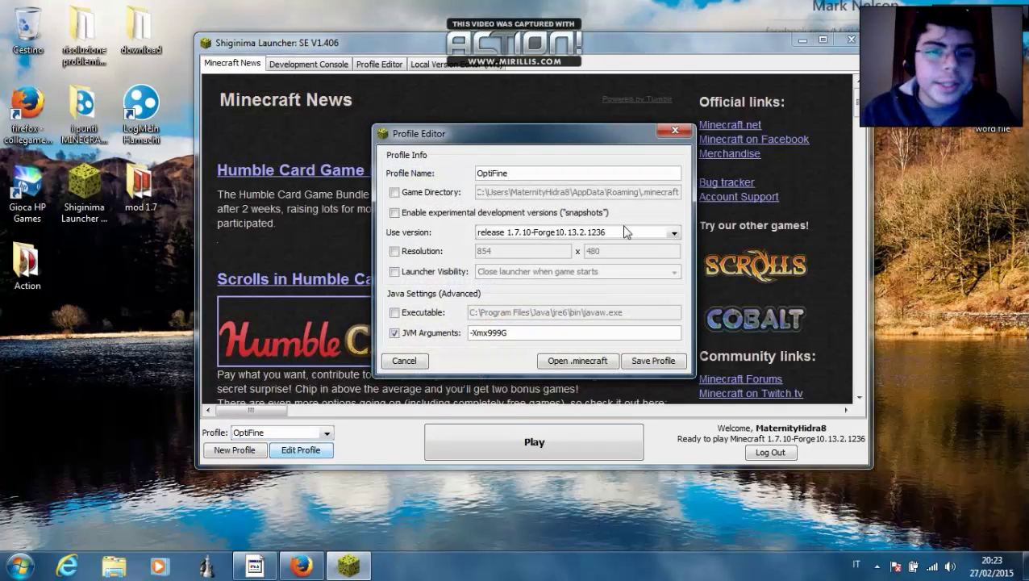
click(572, 232)
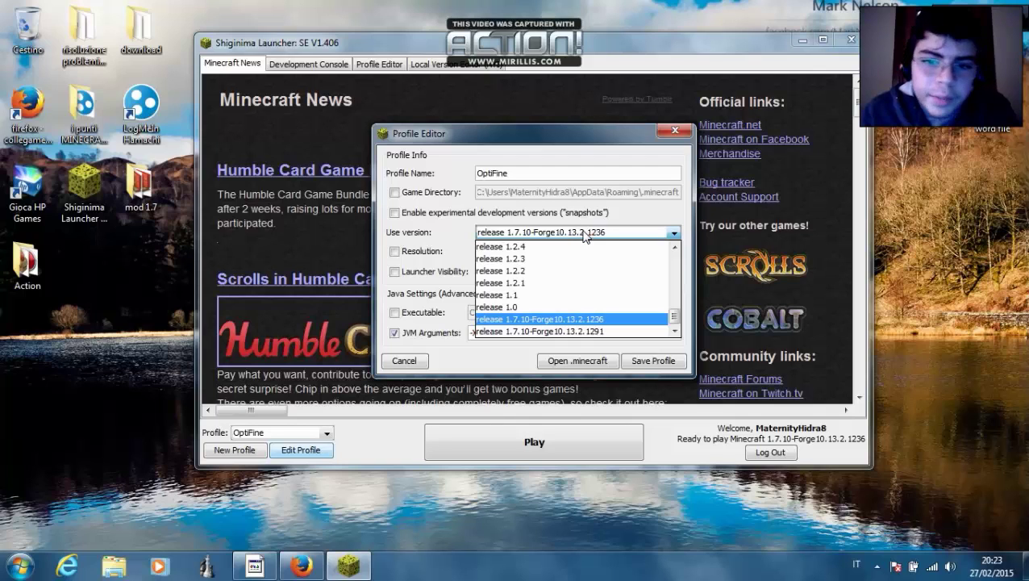
click(587, 234)
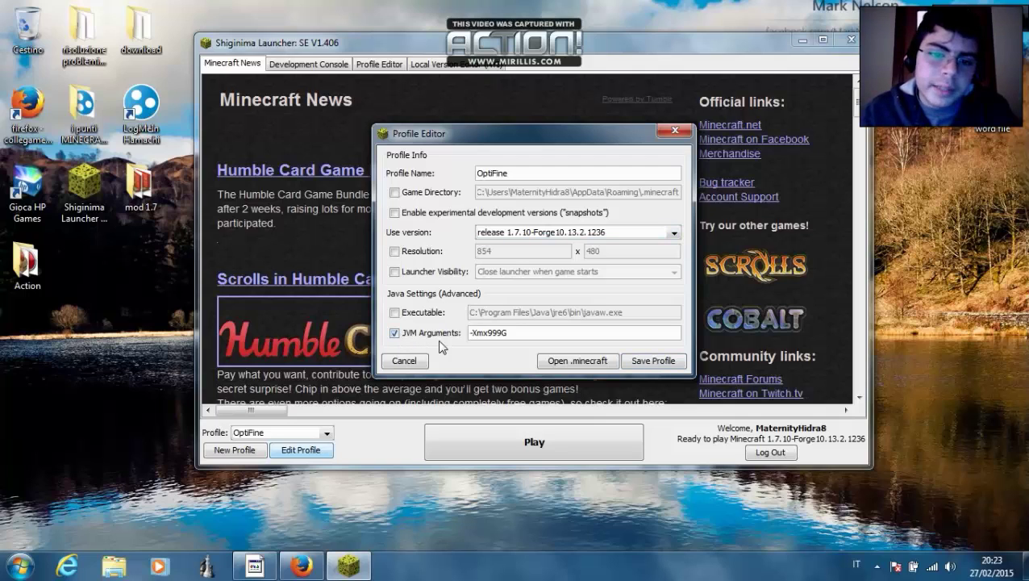
click(394, 332)
click(394, 333)
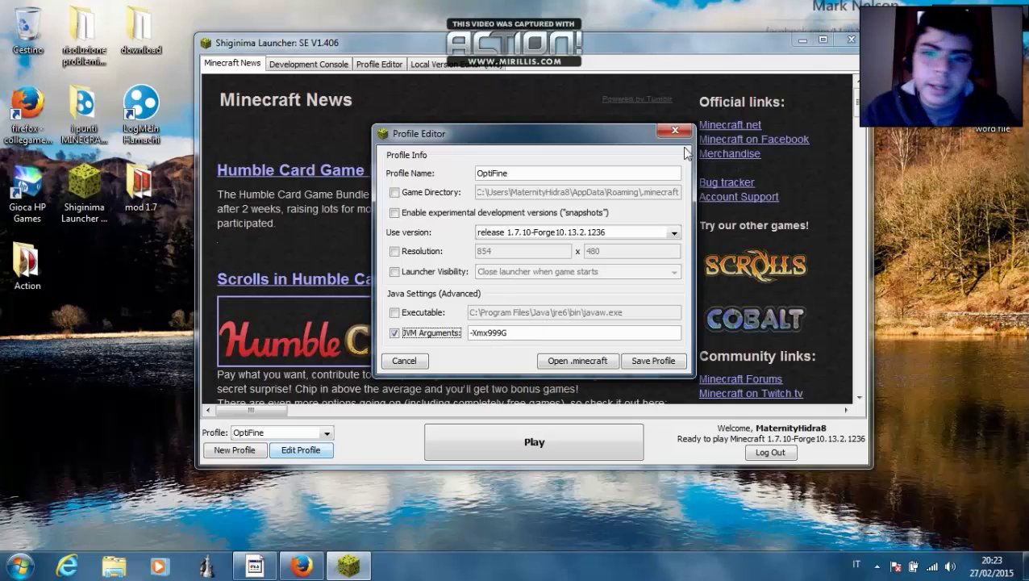
click(676, 130)
click(851, 40)
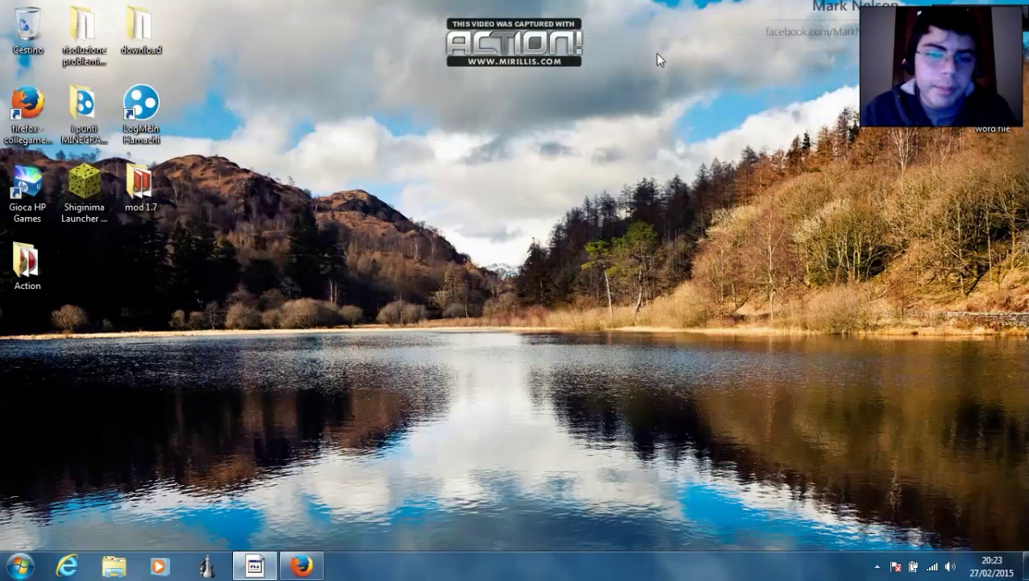
Move the [FIX]Errore Forge archive out from behind the webcam picture to the upper middle of the desktop.
drag(935, 105, 520, 193)
click(637, 329)
click(503, 319)
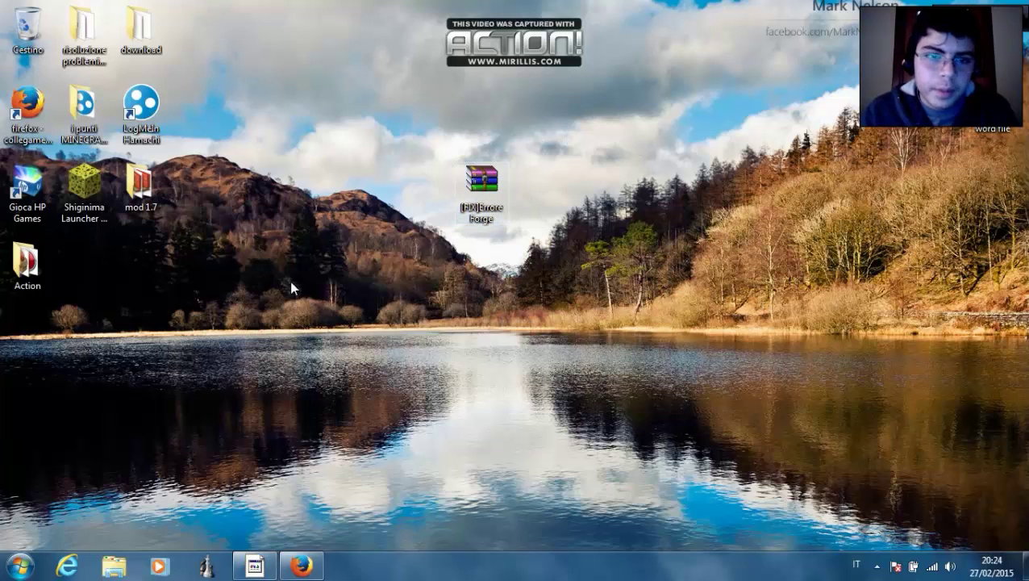
drag(289, 285, 409, 428)
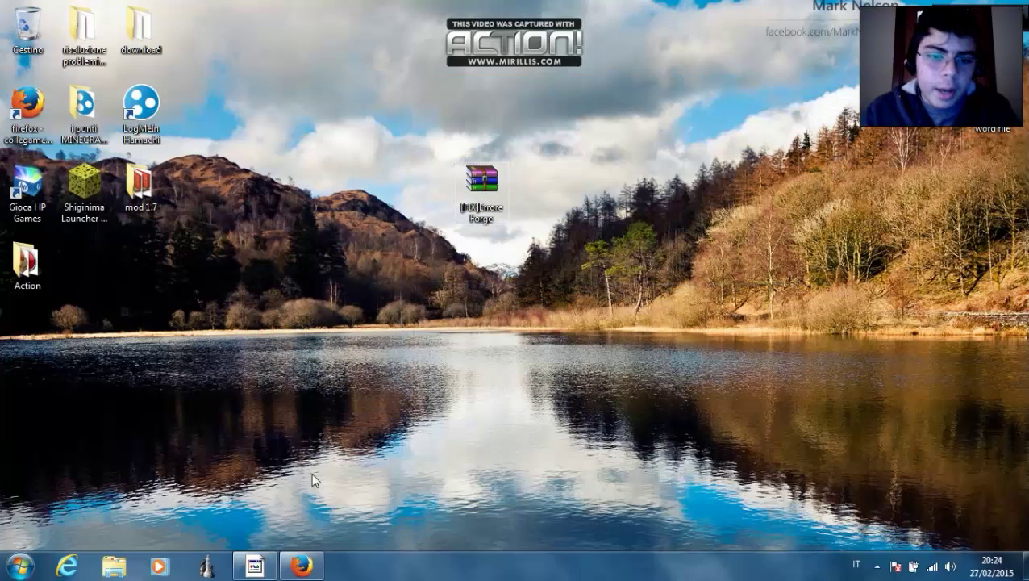
Switch to Firefox and close the Minecraft Forge Downloads page, keeping the Google results open.
click(302, 566)
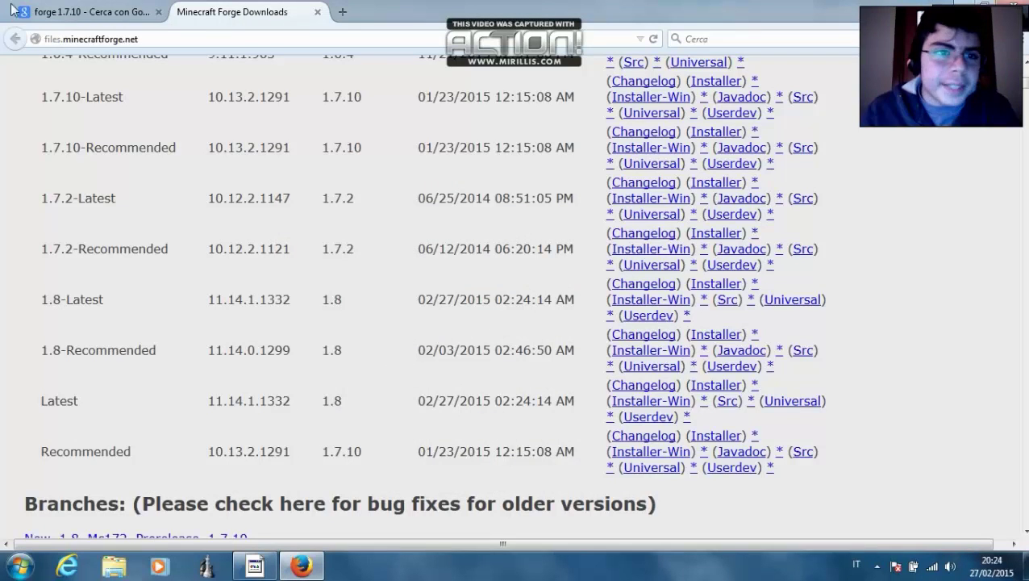
click(121, 11)
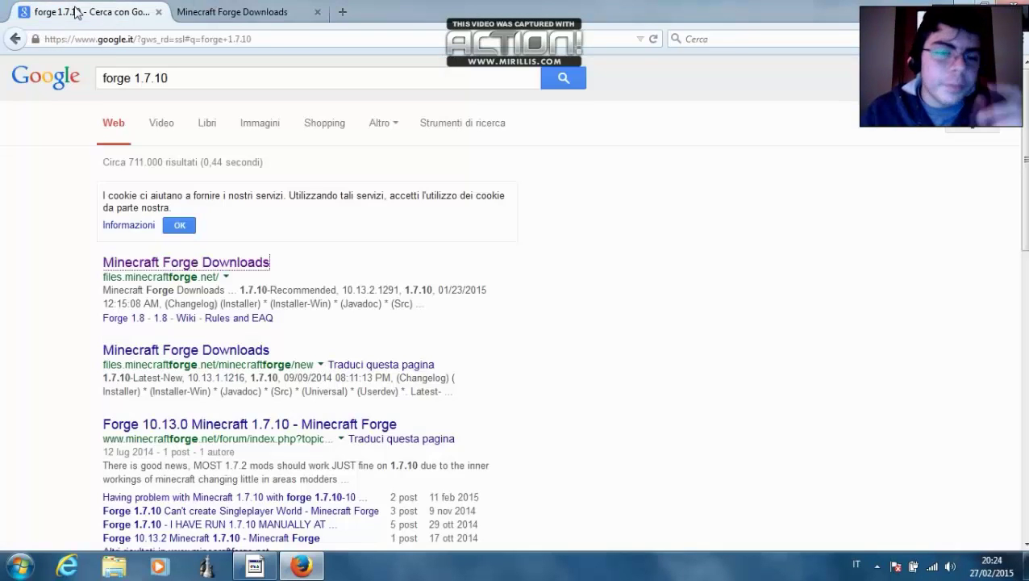
click(317, 11)
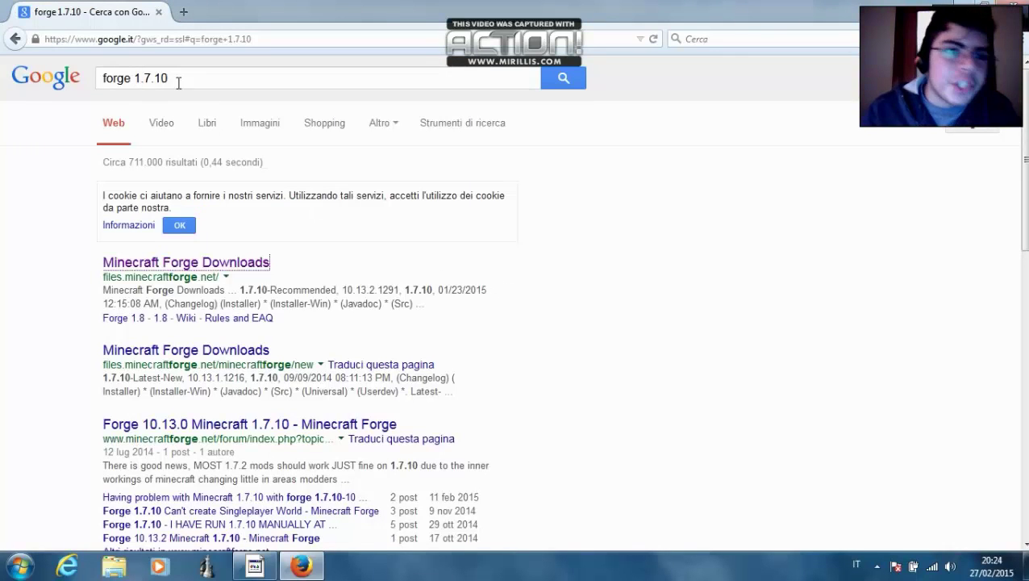
Search Google for "come fixare forge 1.7.10".
drag(179, 81, 22, 112)
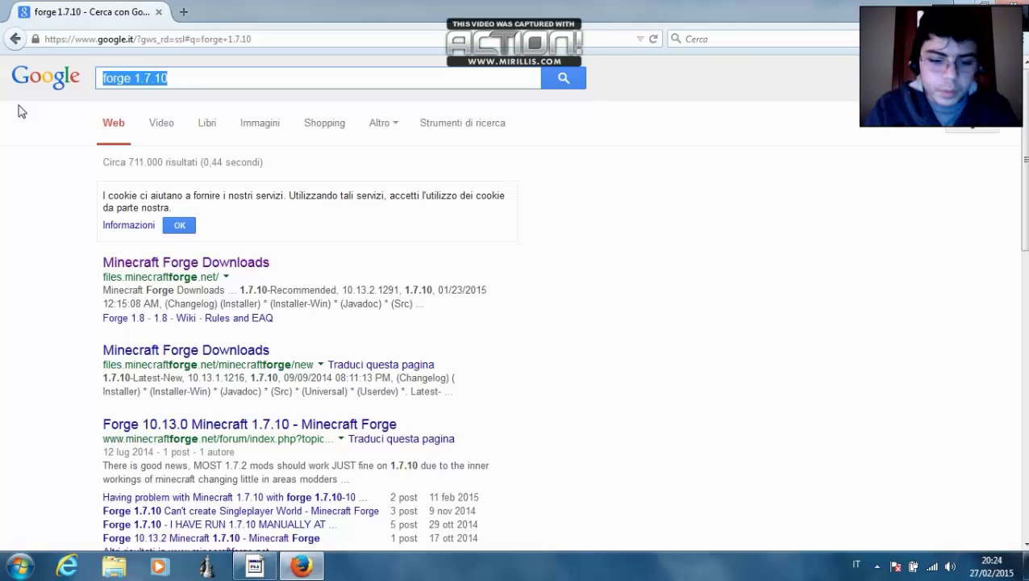
text(come fi)
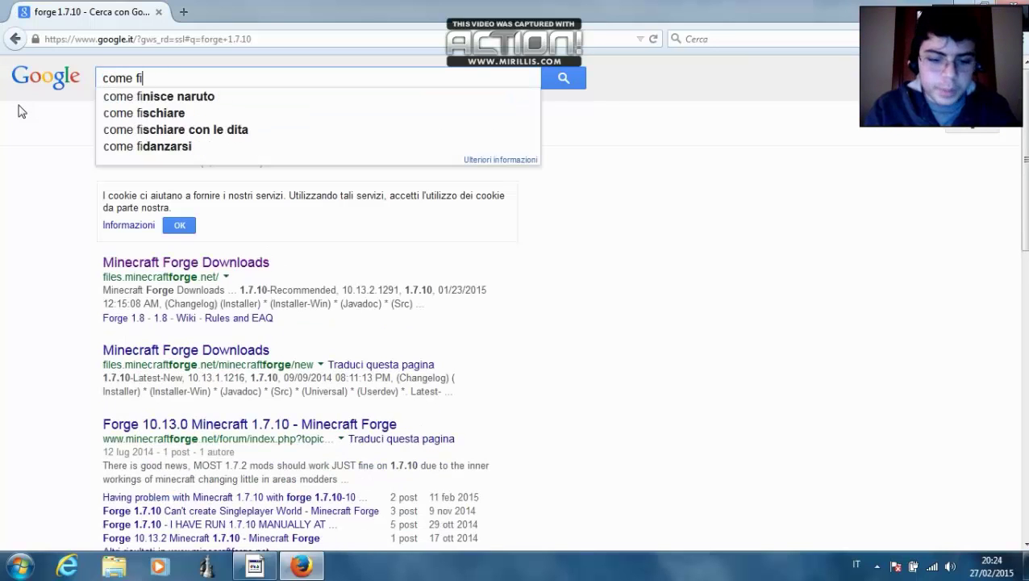
text(xare )
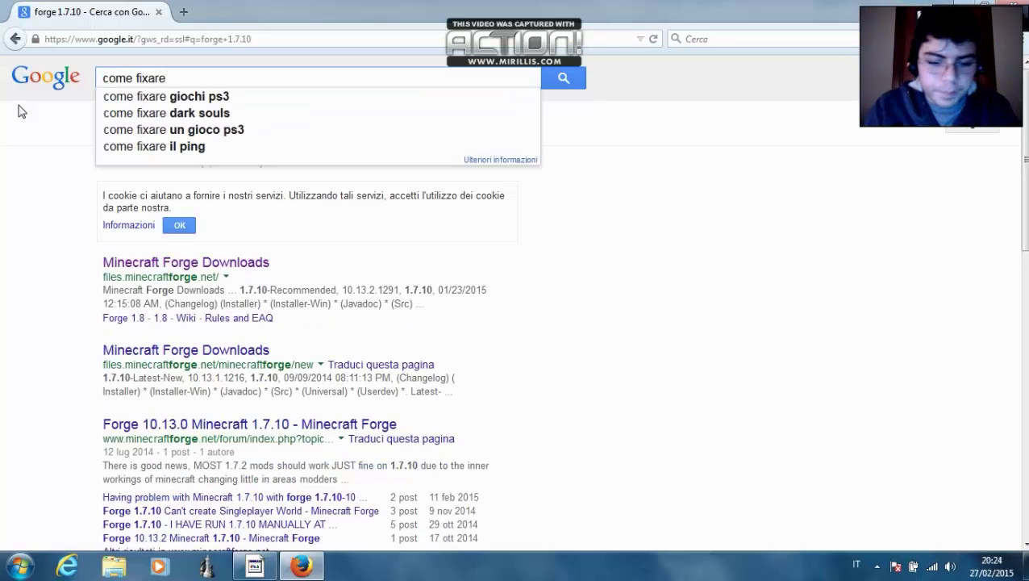
text(forge )
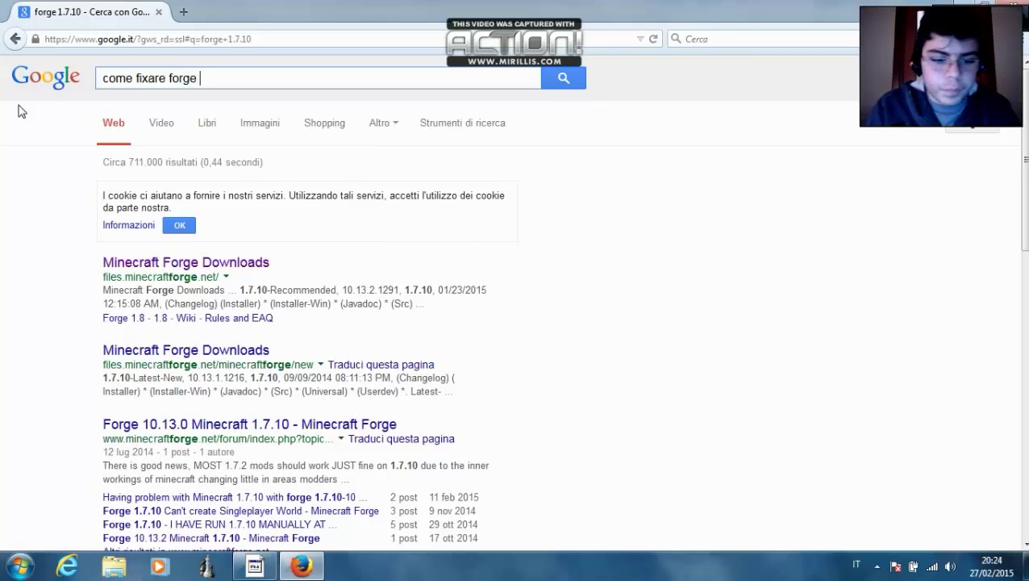
text(1.7.10)
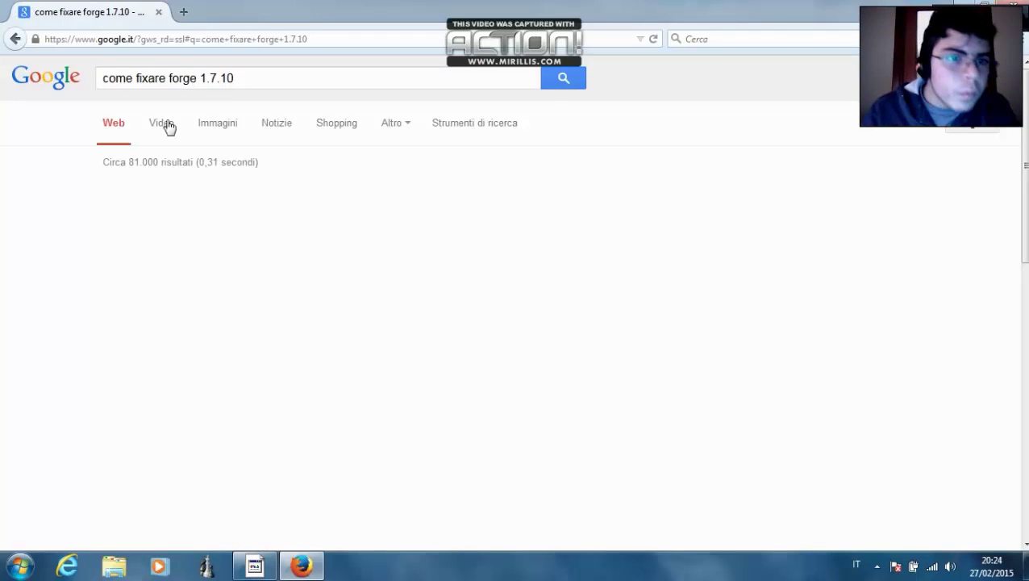
Open the YouTube result "Come Fixare L'errore Su Forge" about libraries that failed to download in a new tab and mute the video.
scroll(271, 270, down, 2)
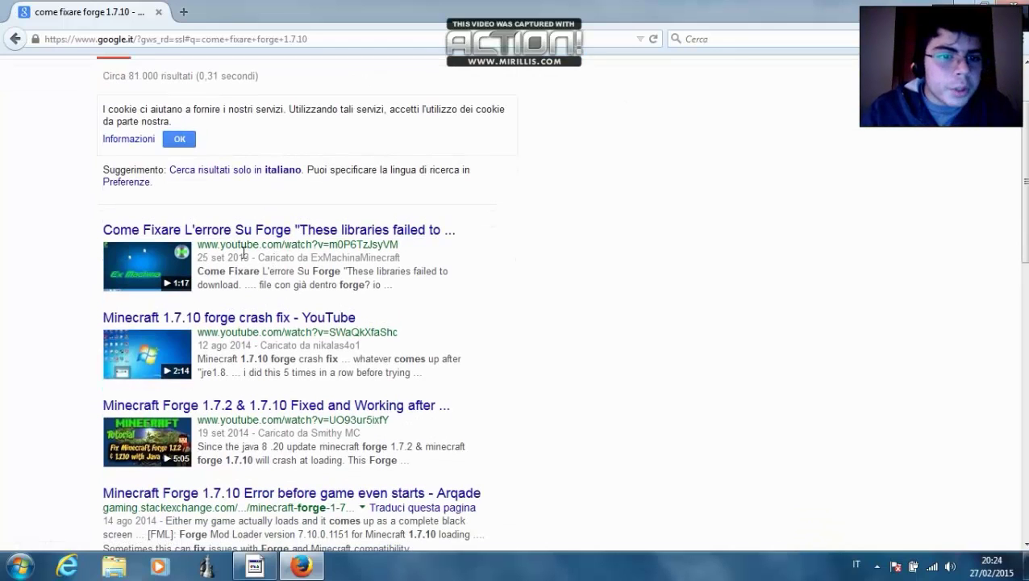
right_click(367, 234)
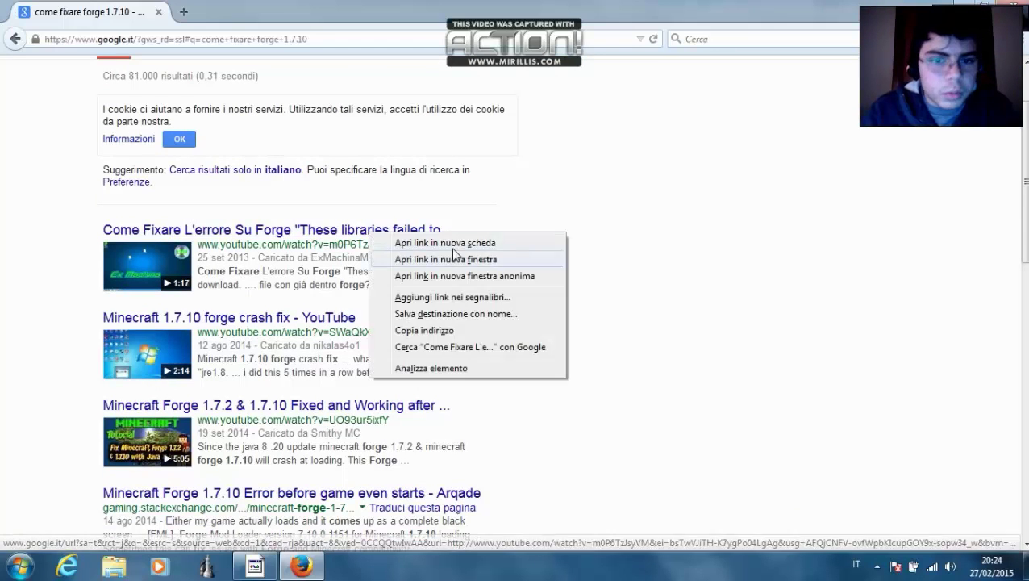
click(412, 242)
click(250, 12)
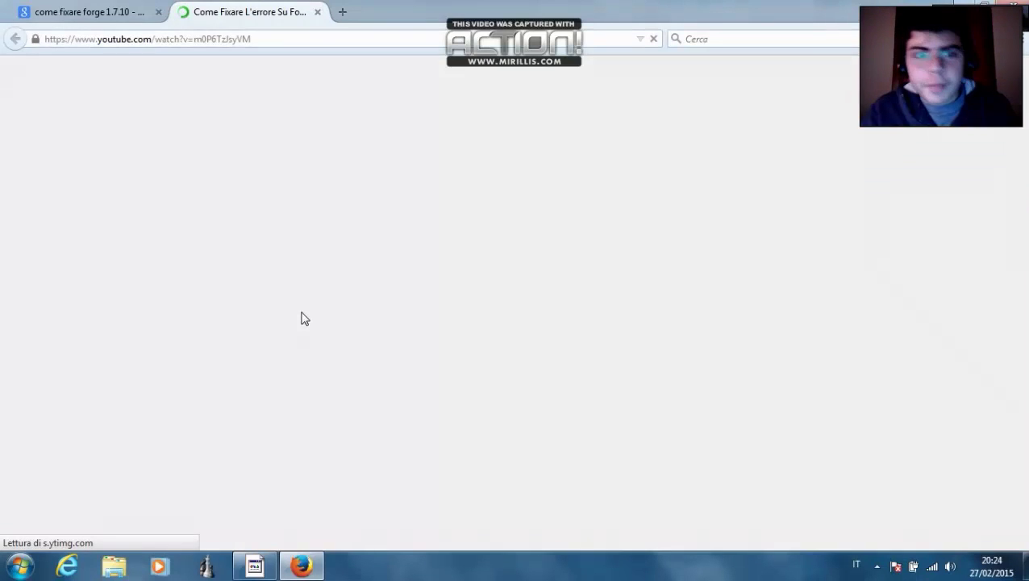
scroll(291, 304, down, 2)
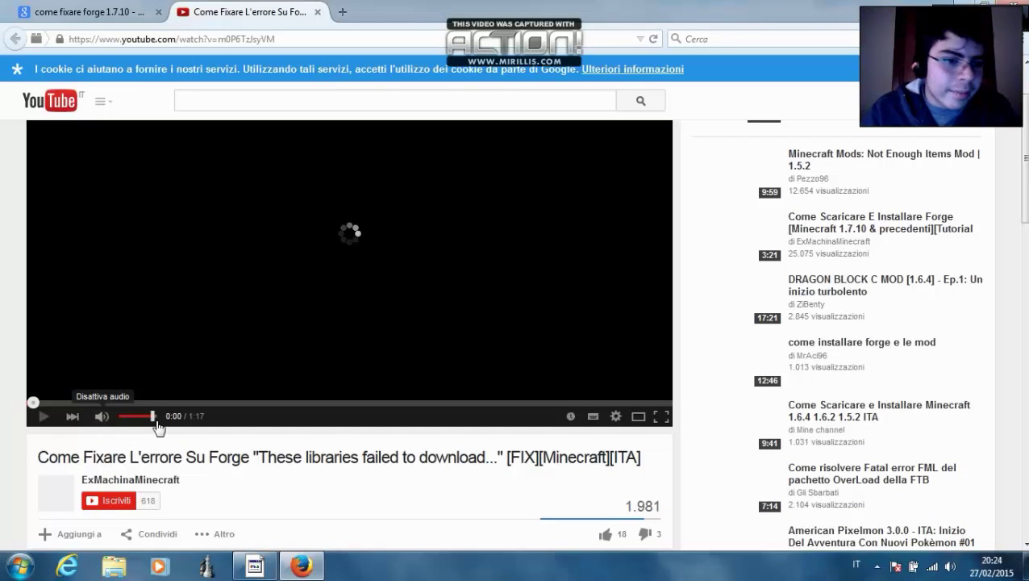
click(100, 417)
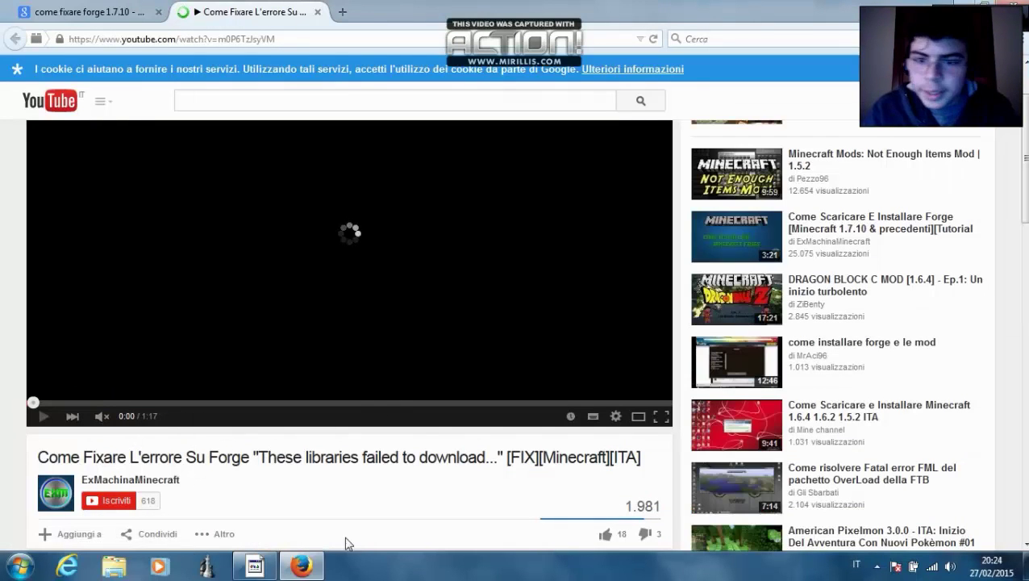
scroll(341, 484, up, 2)
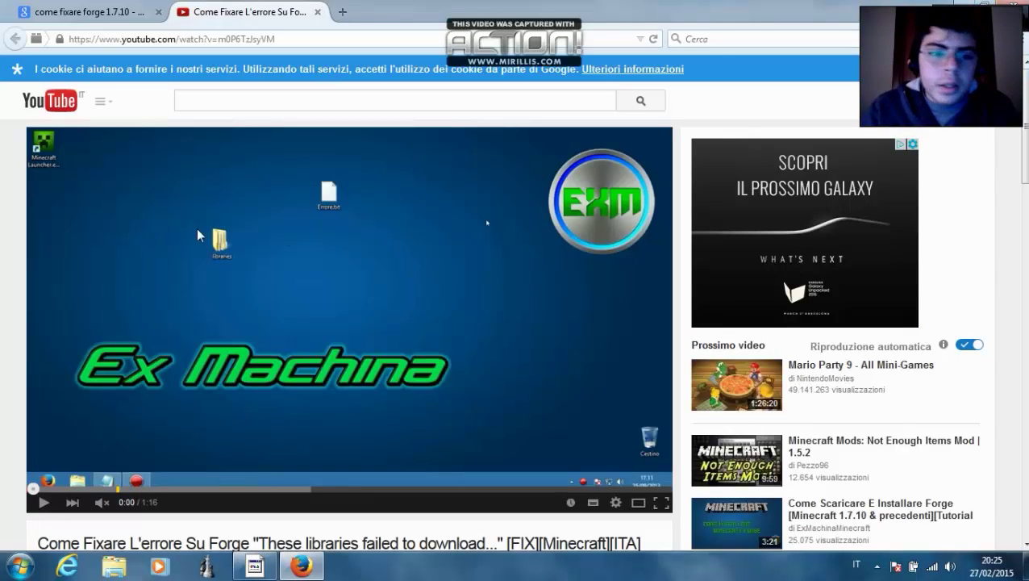
scroll(305, 371, down, 4)
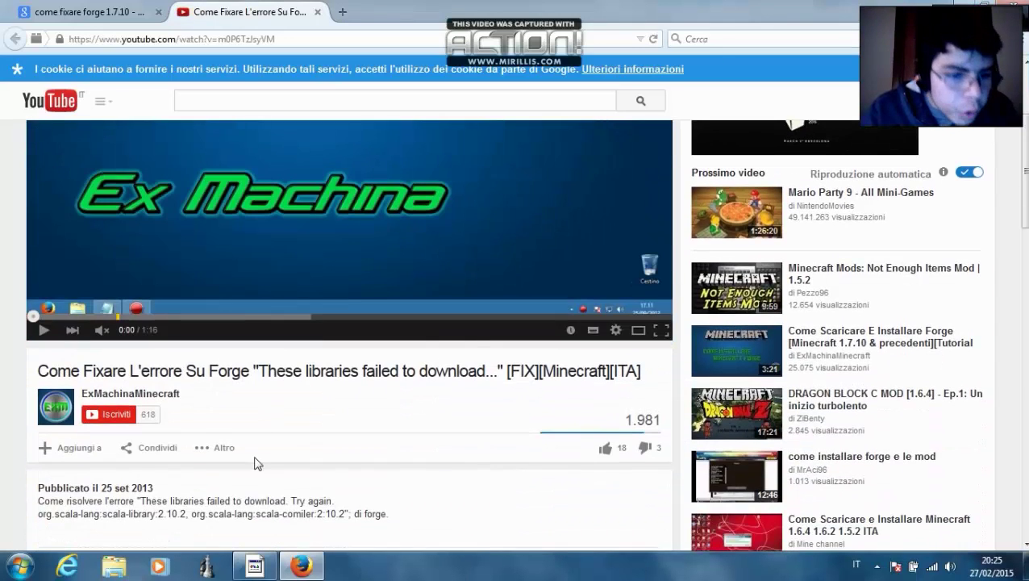
scroll(258, 456, down, 4)
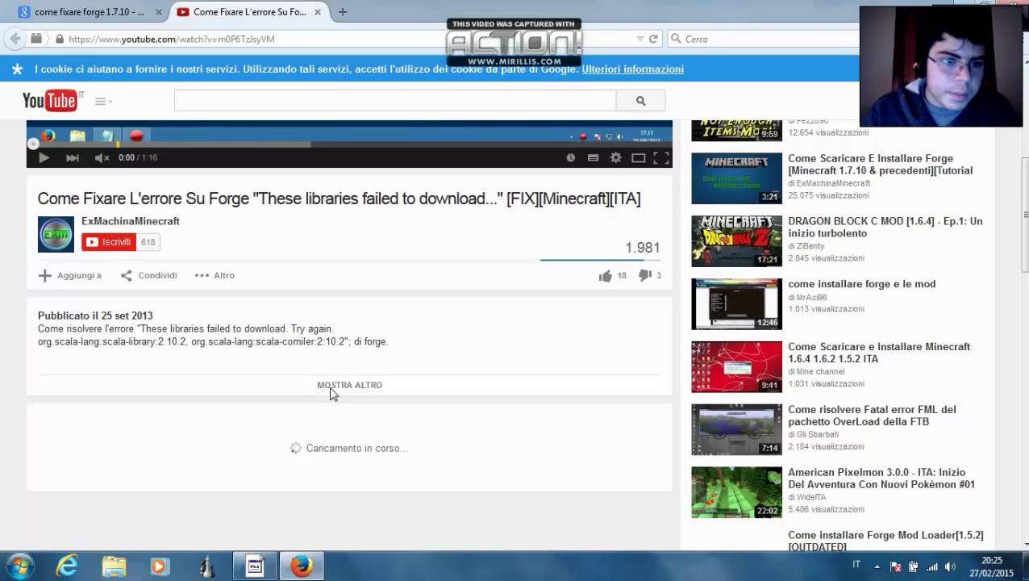
click(333, 387)
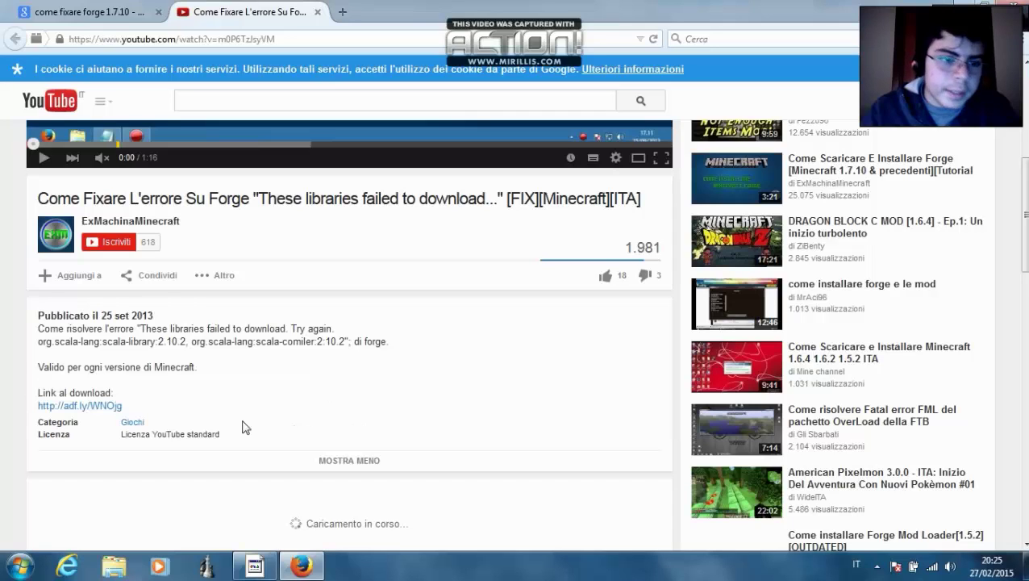
drag(122, 405, 36, 413)
key(super+c)
right_click(79, 411)
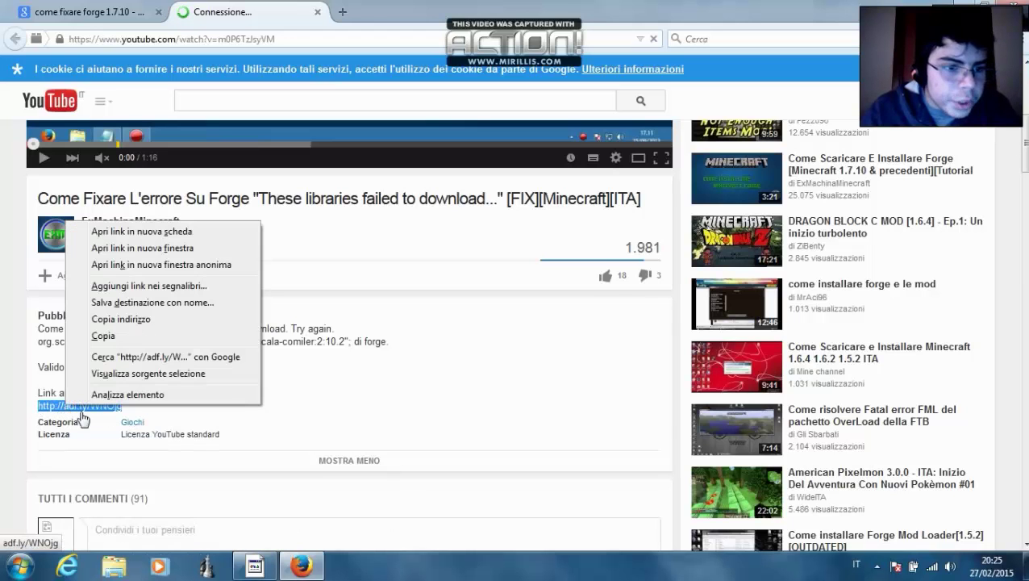
click(87, 338)
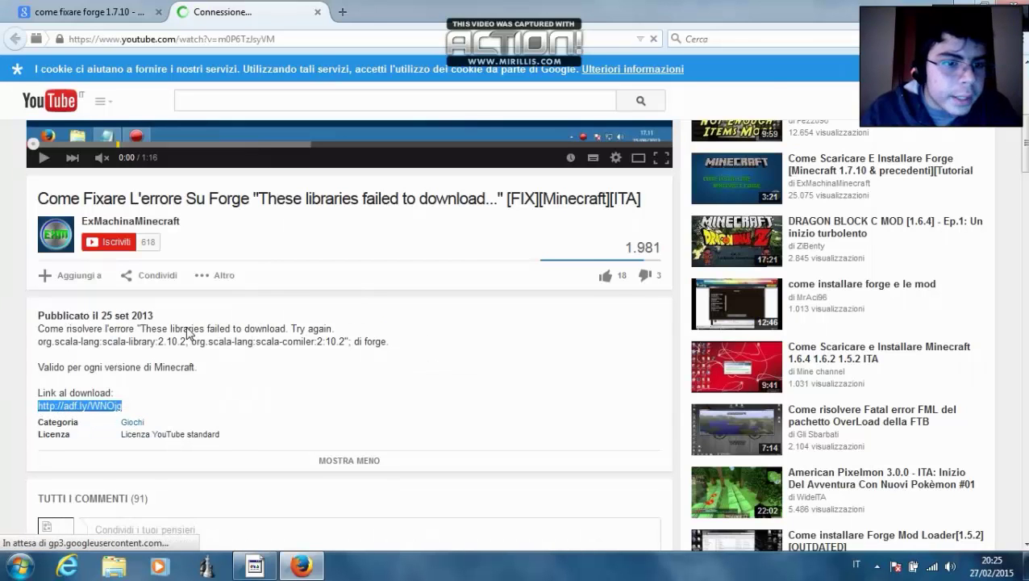
Return to the desktop and create a new folder named link.
click(958, 5)
right_click(113, 249)
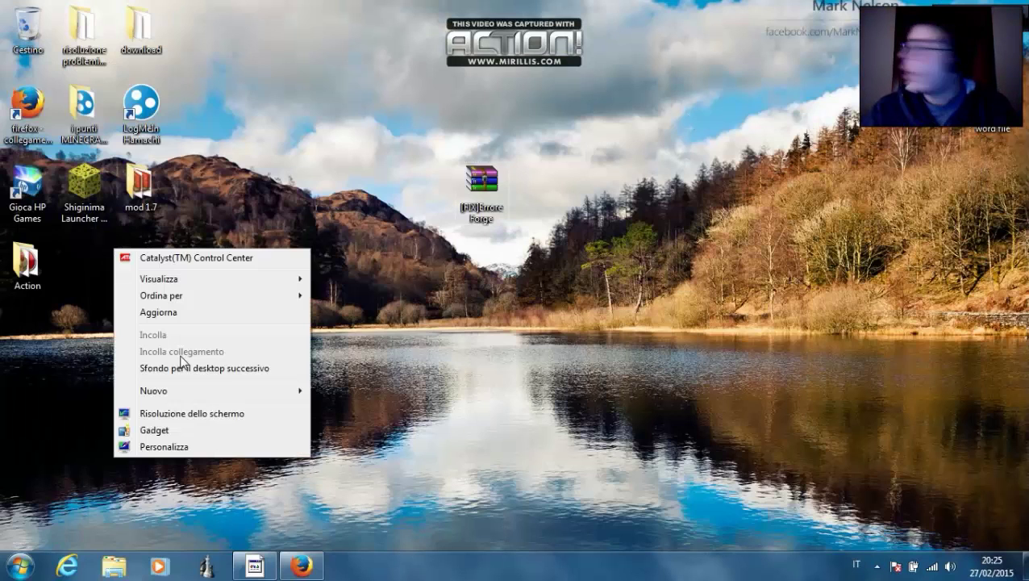
mouse_move(181, 395)
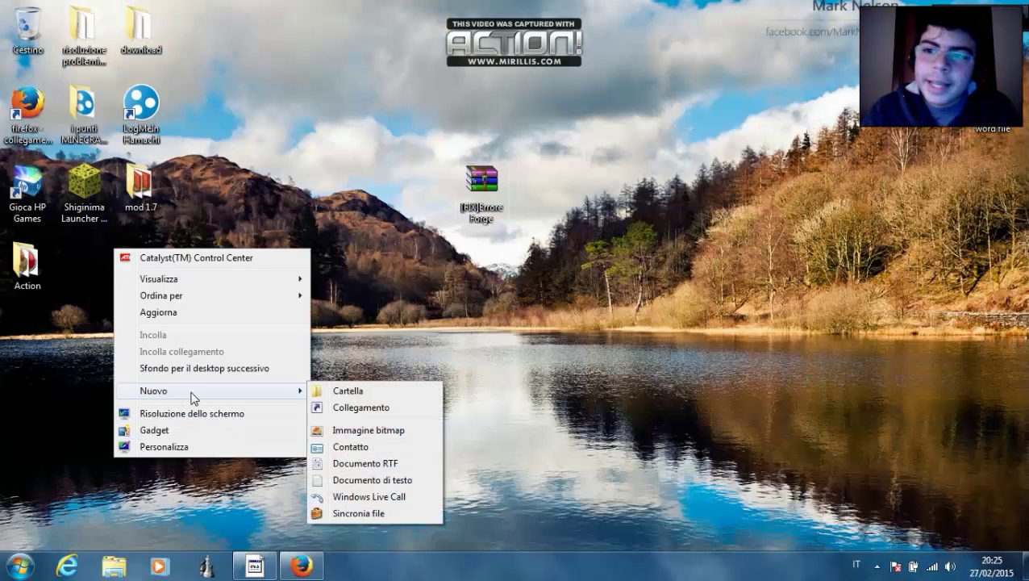
click(316, 395)
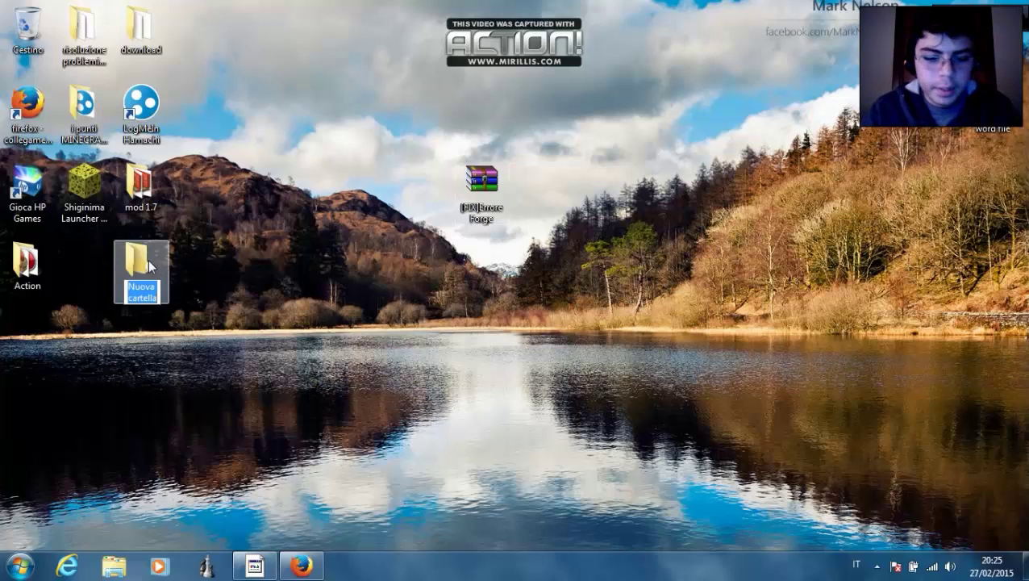
key(BackSpace)
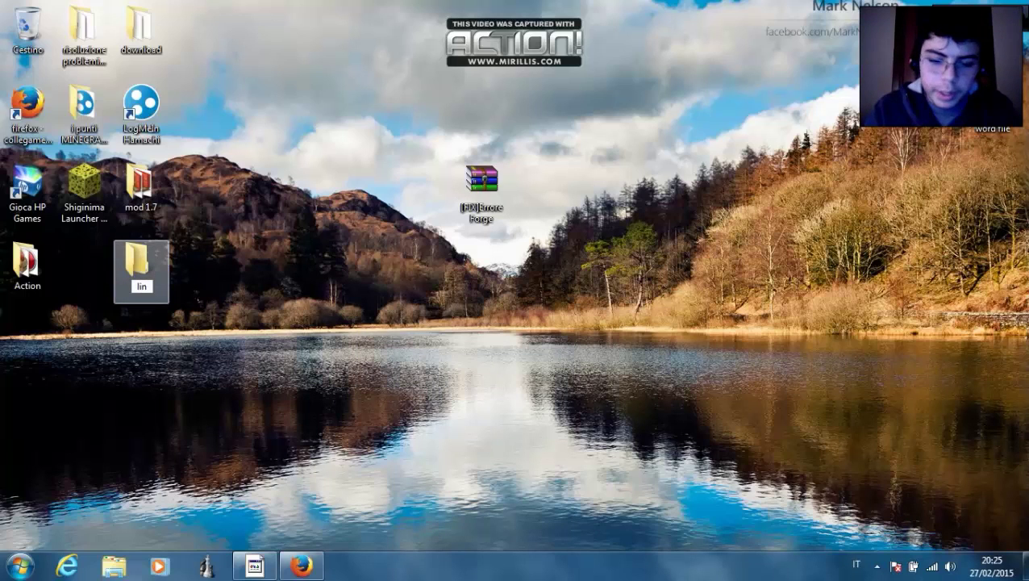
text(link)
key(Return)
Open the link folder on the desktop and create a new text document inside it.
double_click(149, 266)
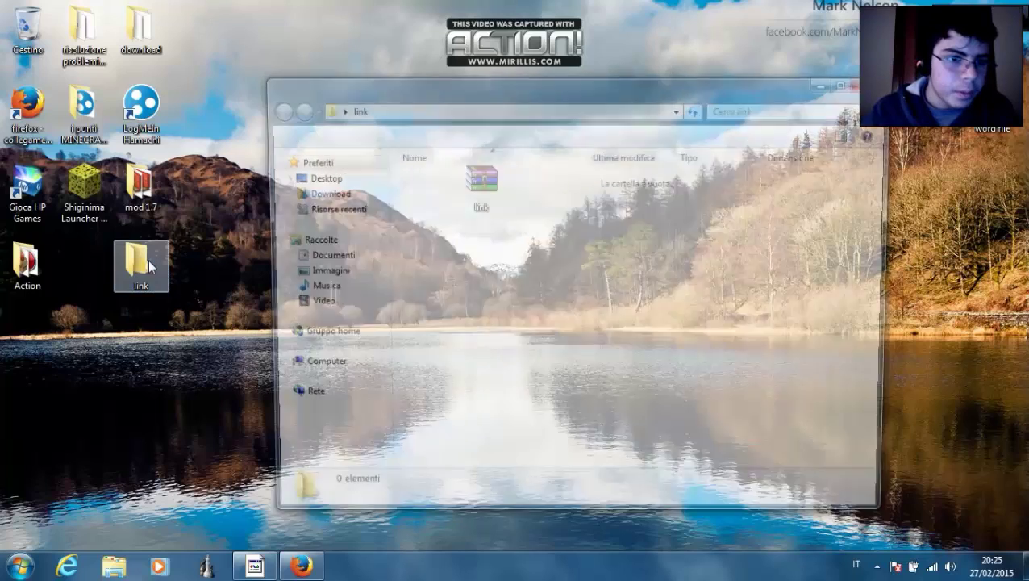
right_click(508, 233)
mouse_move(611, 438)
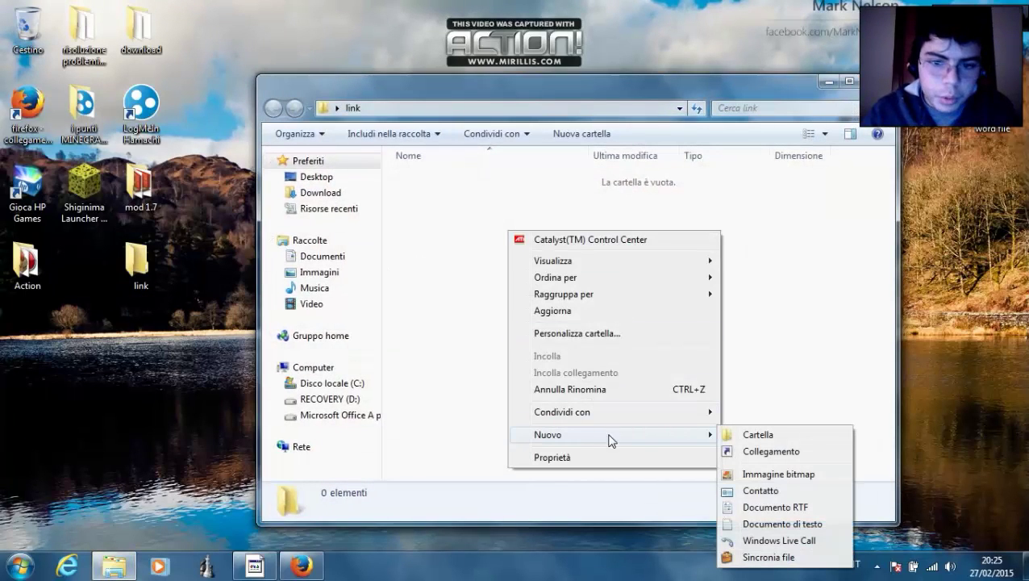
click(758, 524)
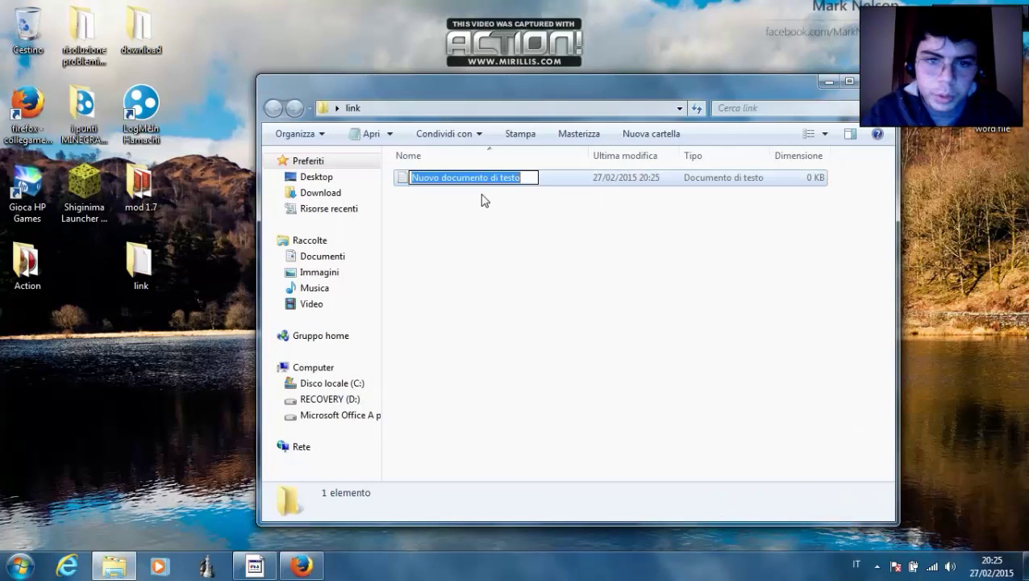
right_click(484, 178)
click(538, 241)
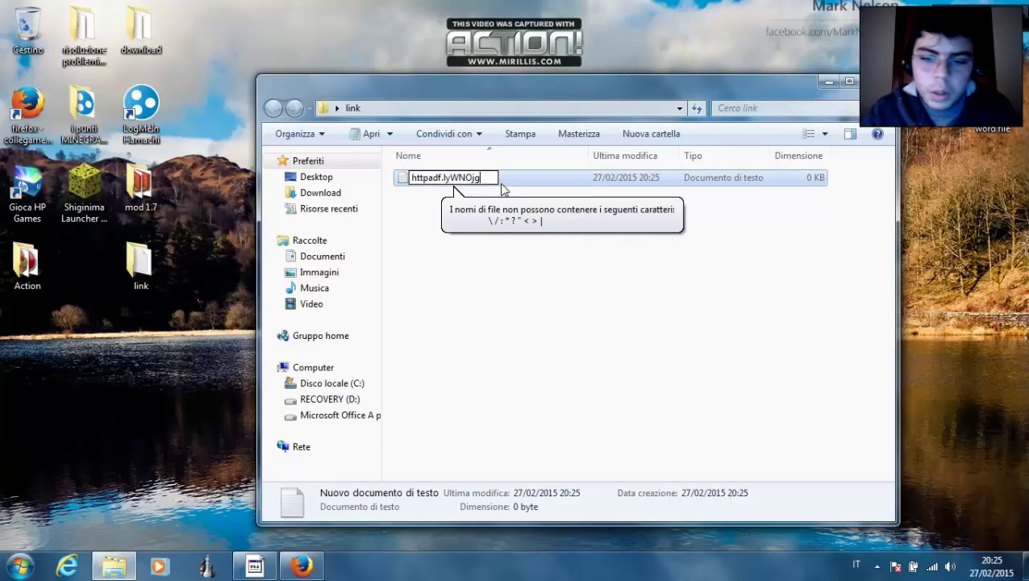
key(BackSpace)
key(BackSpace)
key(BackSpace)
key(BackSpace)
key(BackSpace)
key(BackSpace)
key(BackSpace)
key(BackSpace)
key(BackSpace)
key(BackSpace)
key(BackSpace)
key(BackSpace)
key(BackSpace)
key(BackSpace)
key(BackSpace)
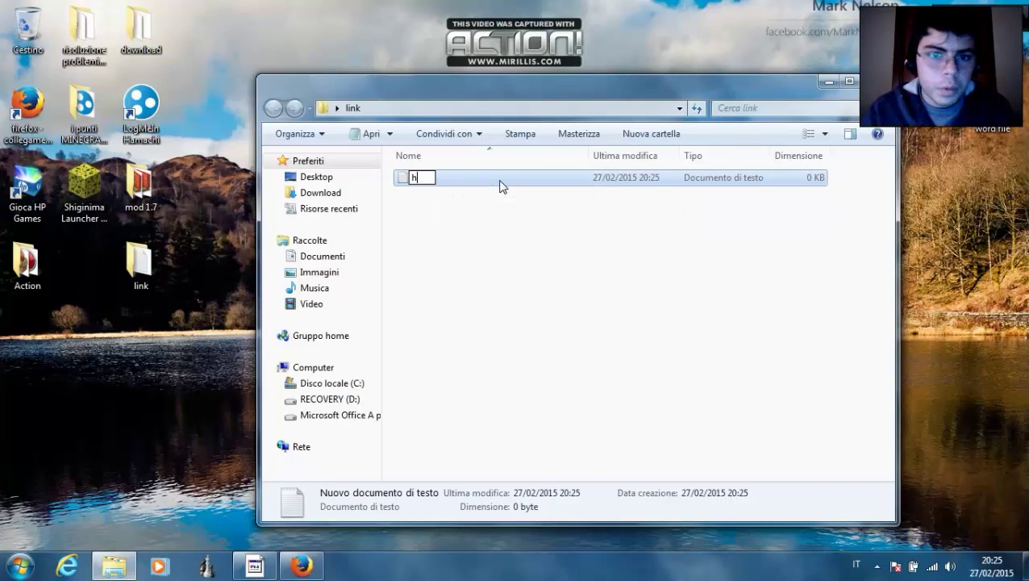
Name the new text document link 2 and save the copied download link in it.
text(link 2)
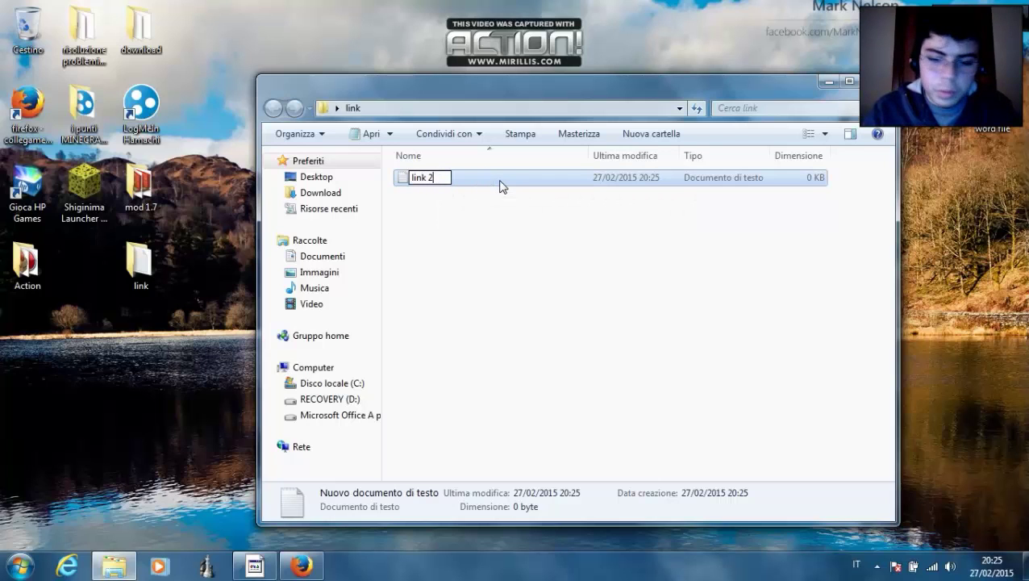
key(Return)
double_click(507, 181)
right_click(439, 236)
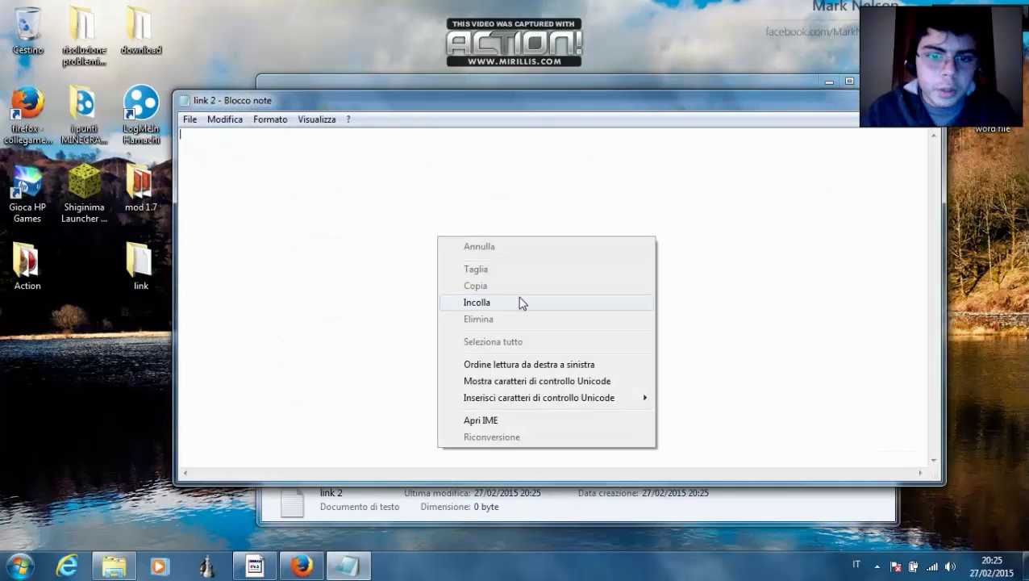
click(521, 301)
click(190, 119)
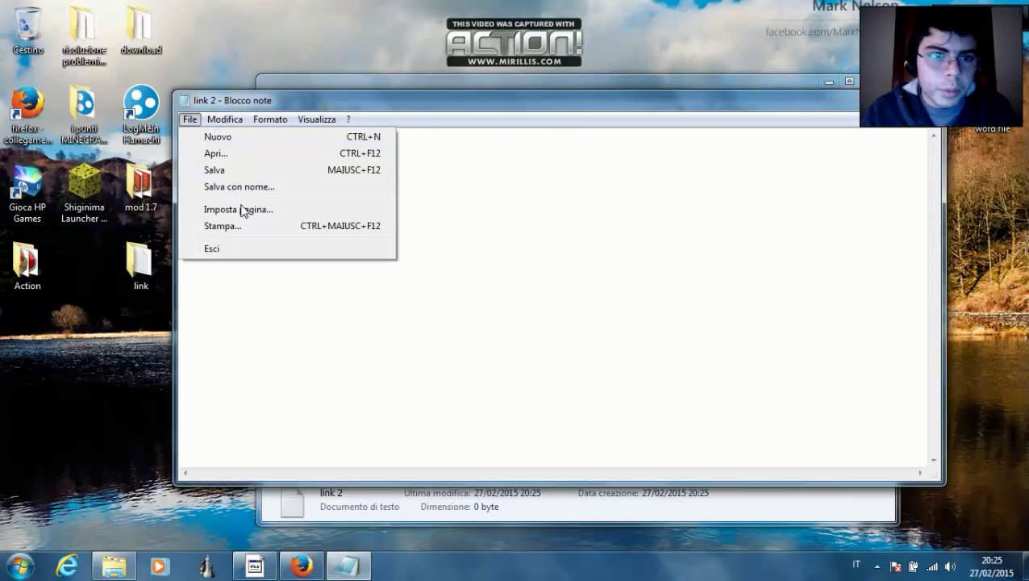
click(215, 169)
Close the link 2 document and minimize the link folder window.
key(ctrl+a)
click(449, 195)
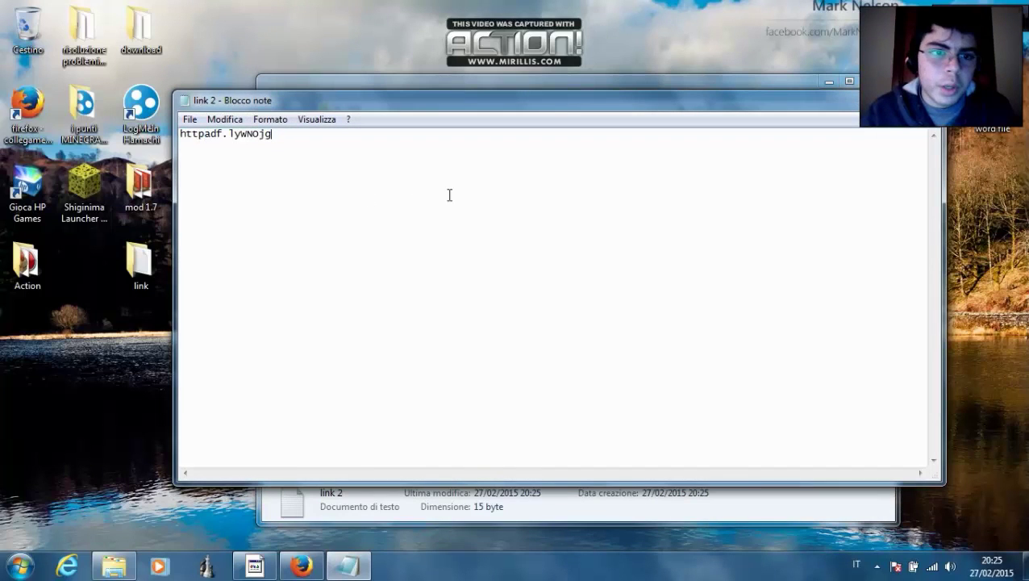
drag(273, 133, 179, 133)
click(679, 264)
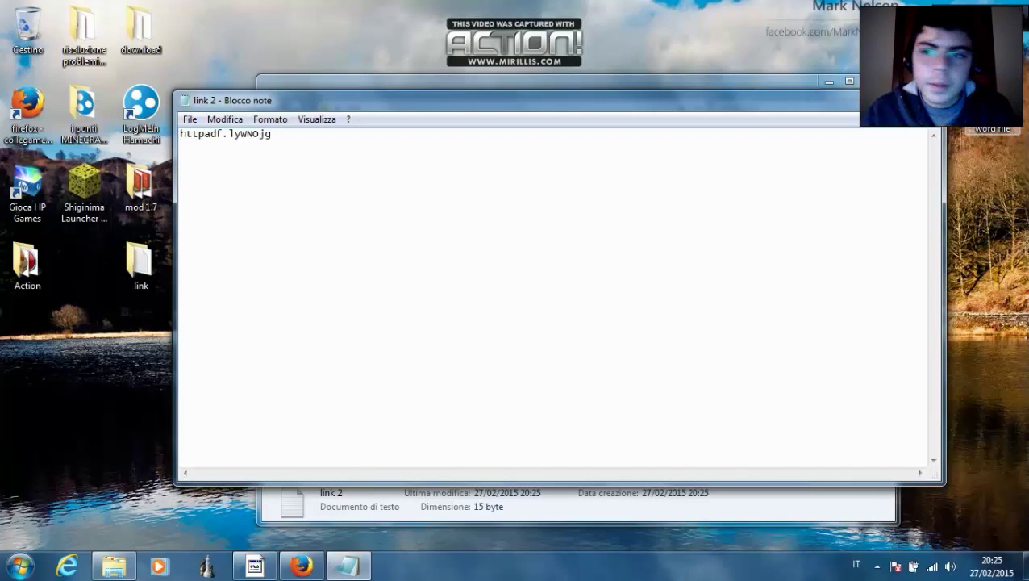
click(920, 100)
click(828, 83)
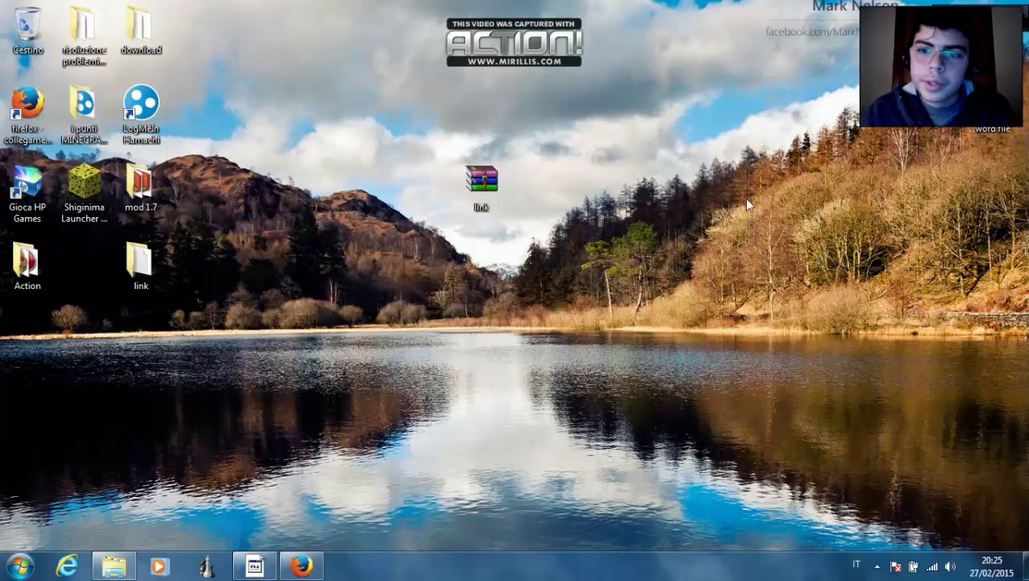
Rename the RAR archive named link on the desktop as [FIX] Forge.
click(489, 173)
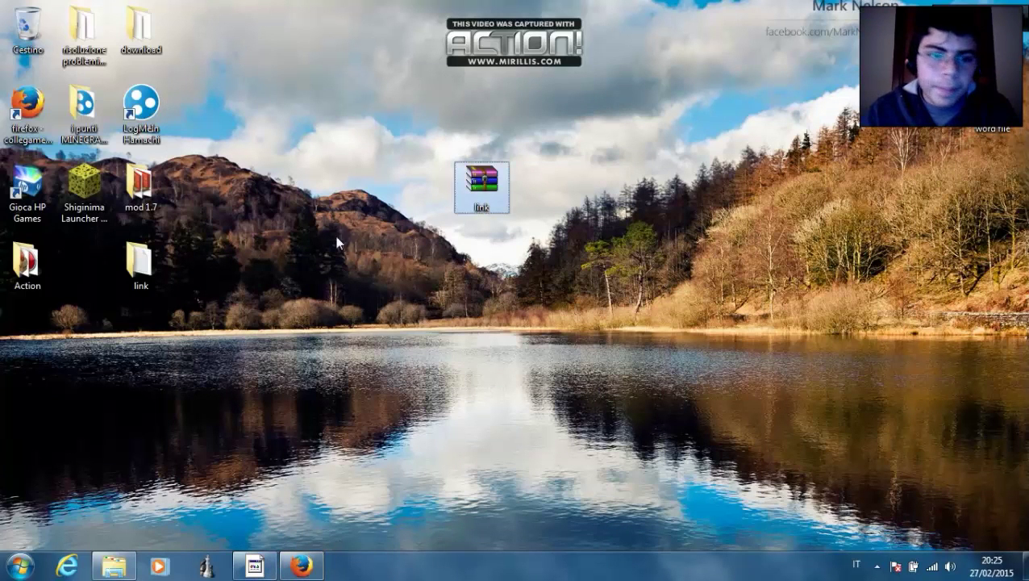
click(482, 209)
key(BackSpace)
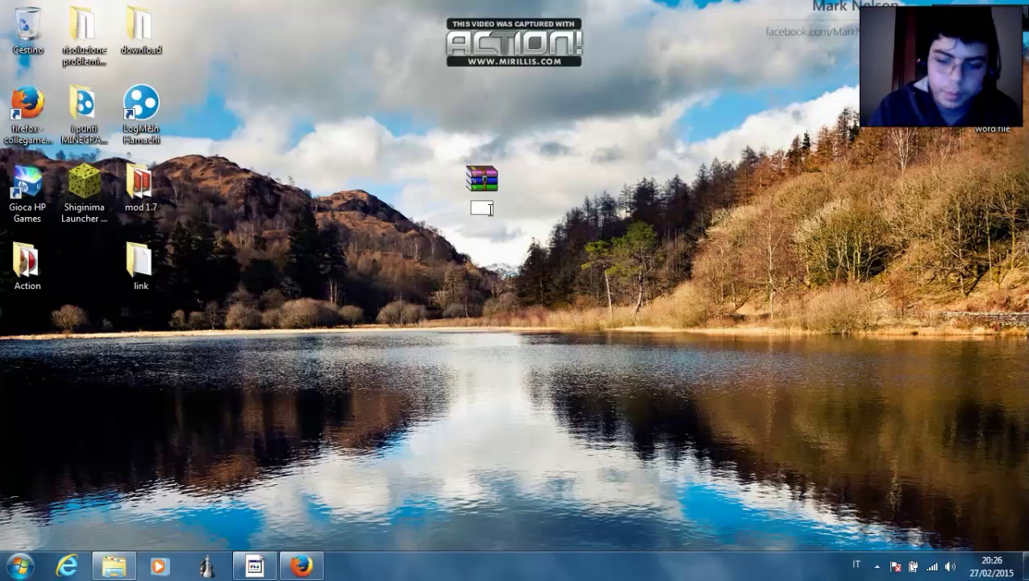
text([FIX)
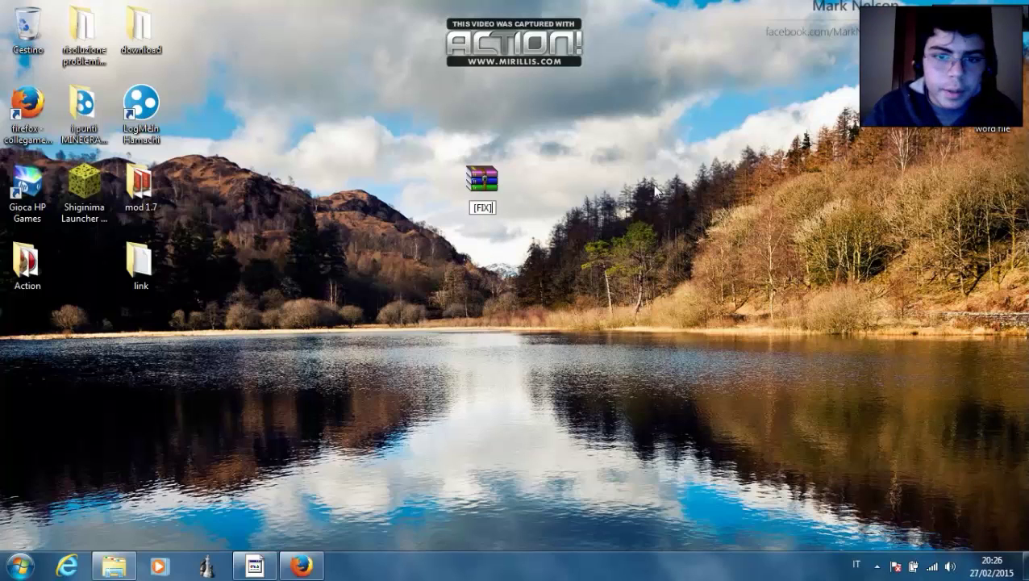
text(] FOr)
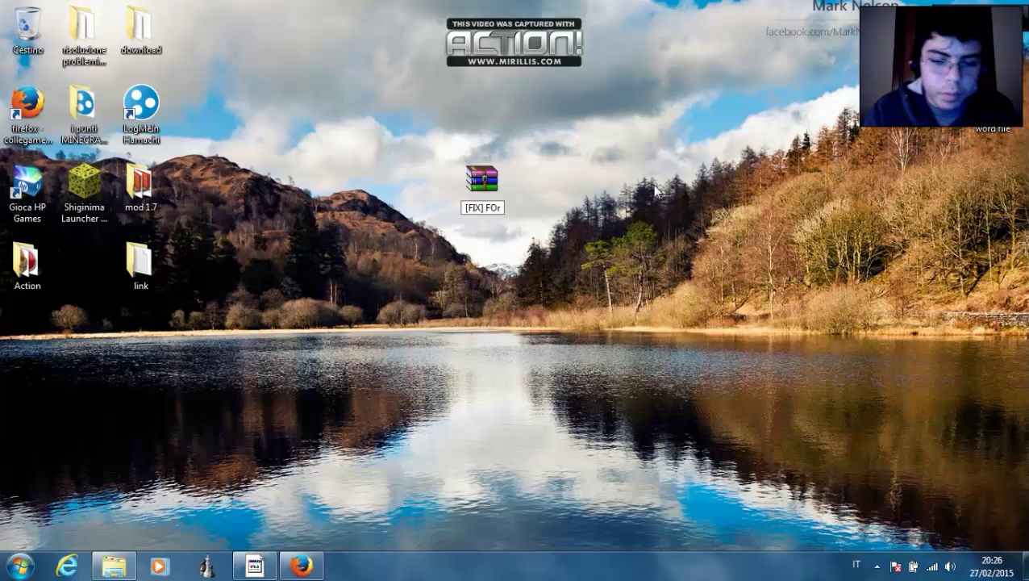
text(ge)
key(BackSpace)
key(BackSpace)
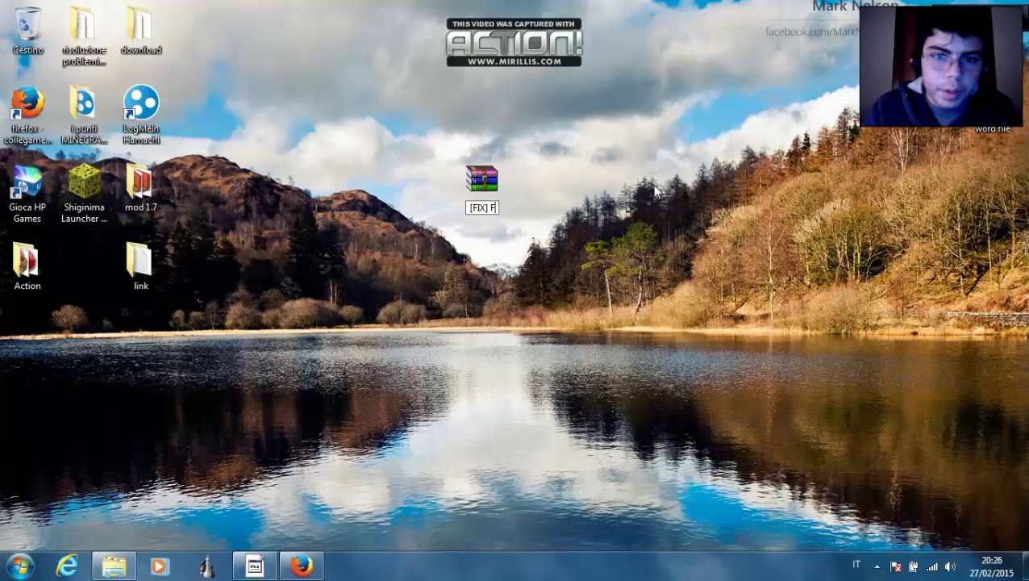
text(ge)
key(Return)
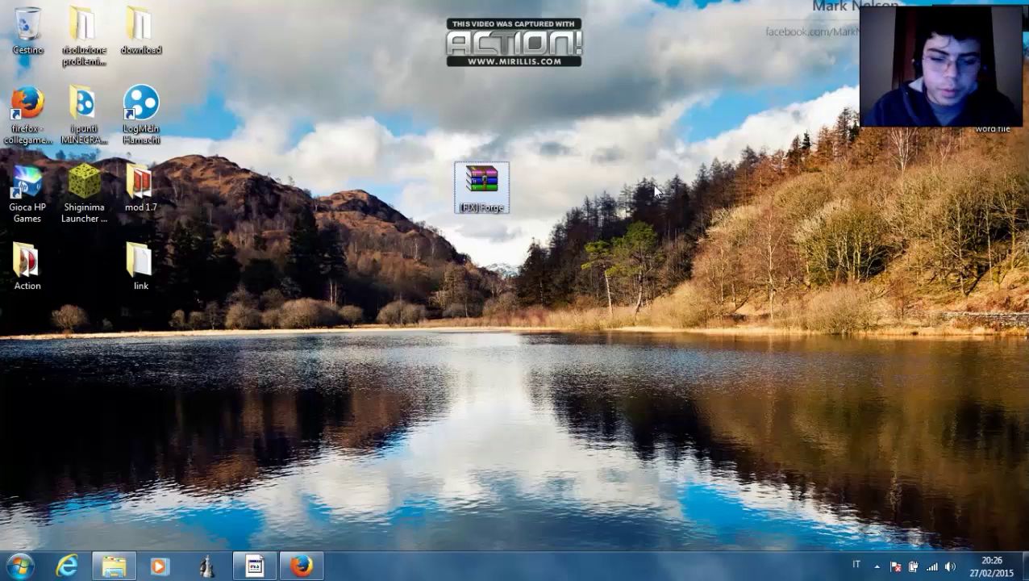
Open the [FIX] Forge archive in WinRAR and select its libraries folder.
key(Down)
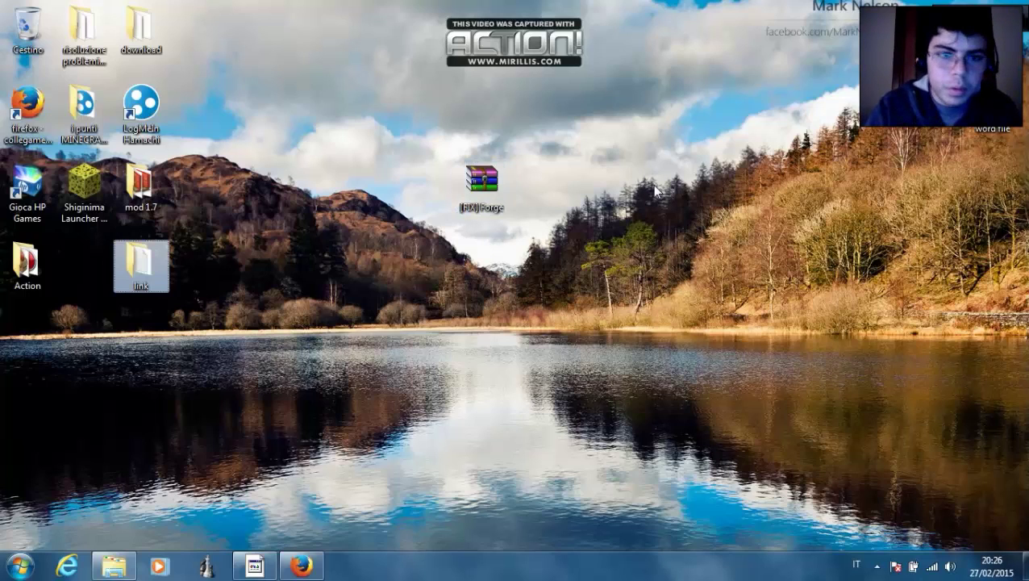
drag(484, 187, 766, 31)
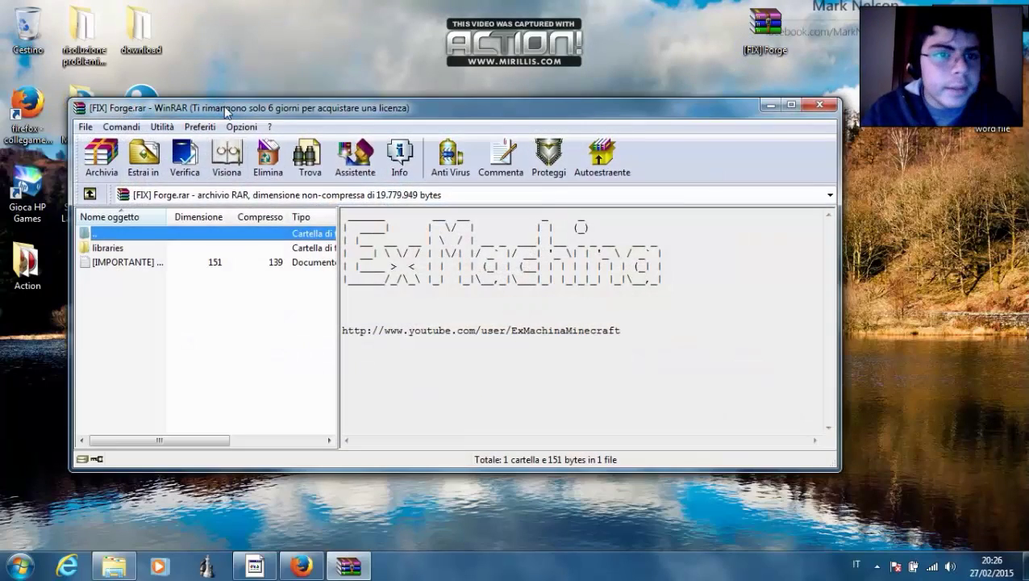
drag(227, 112, 477, 64)
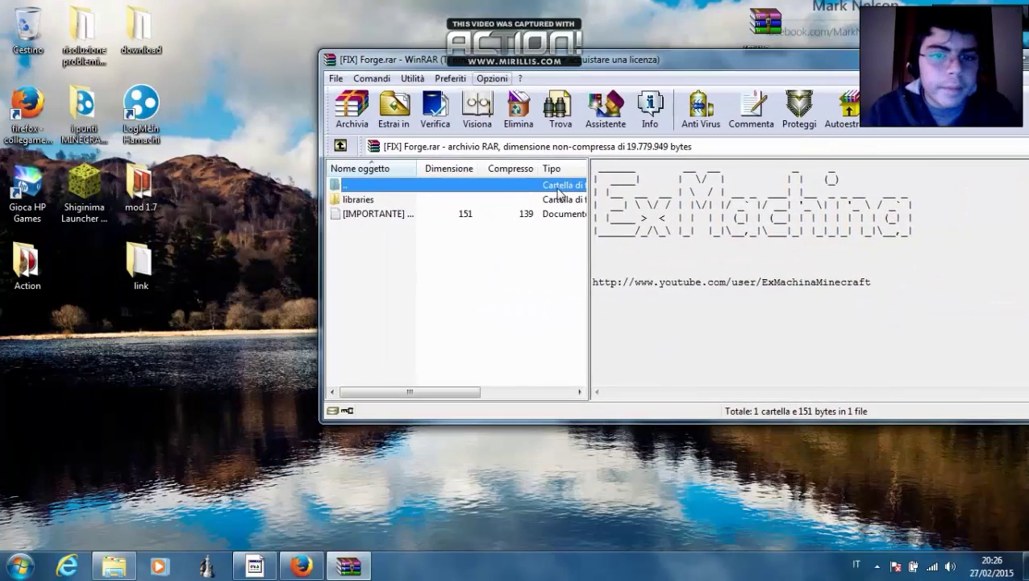
drag(696, 218, 738, 230)
click(738, 230)
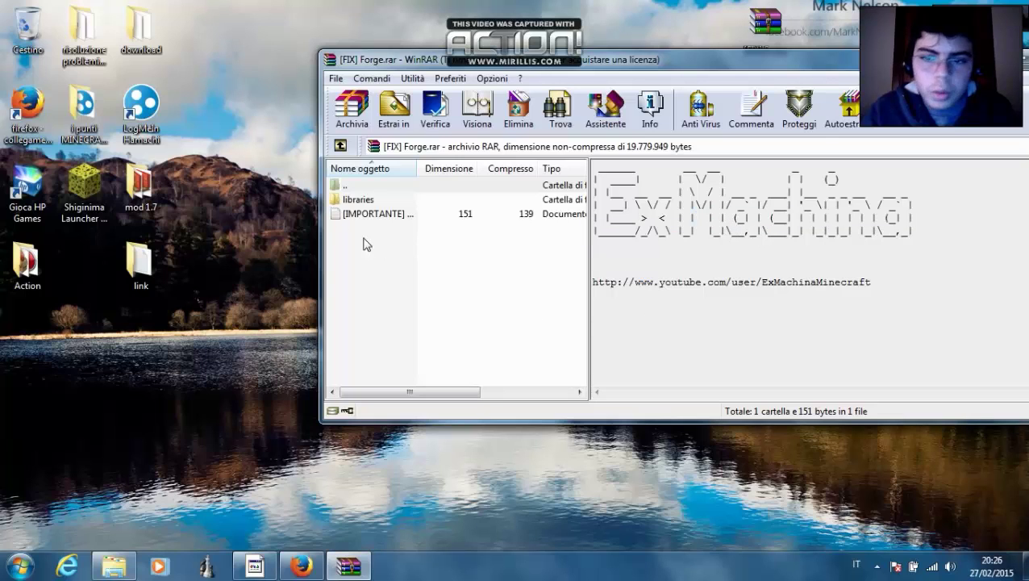
click(356, 201)
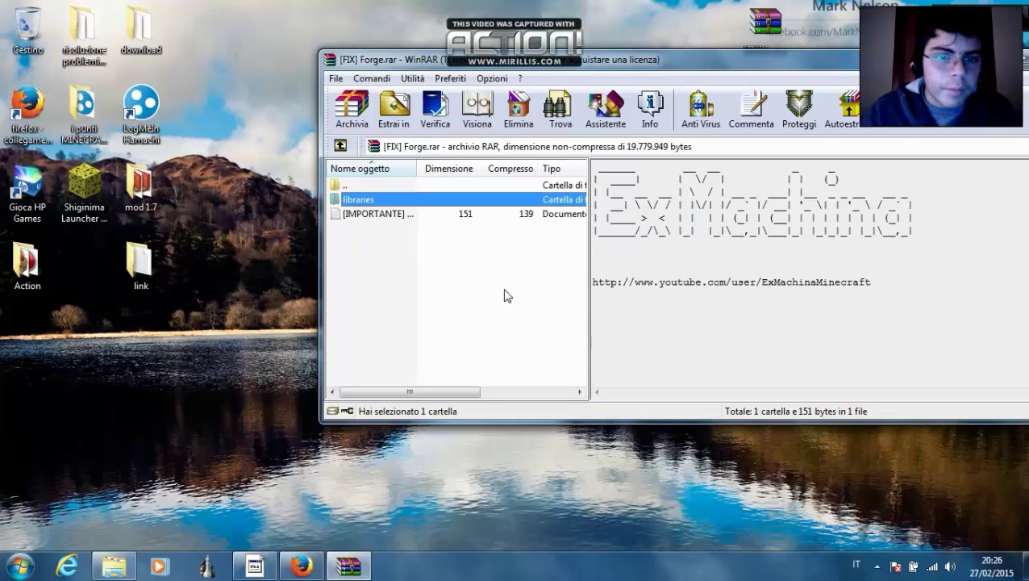
Run %appdata% to reach the Roaming folder and open the .minecraft folder in it.
click(4, 564)
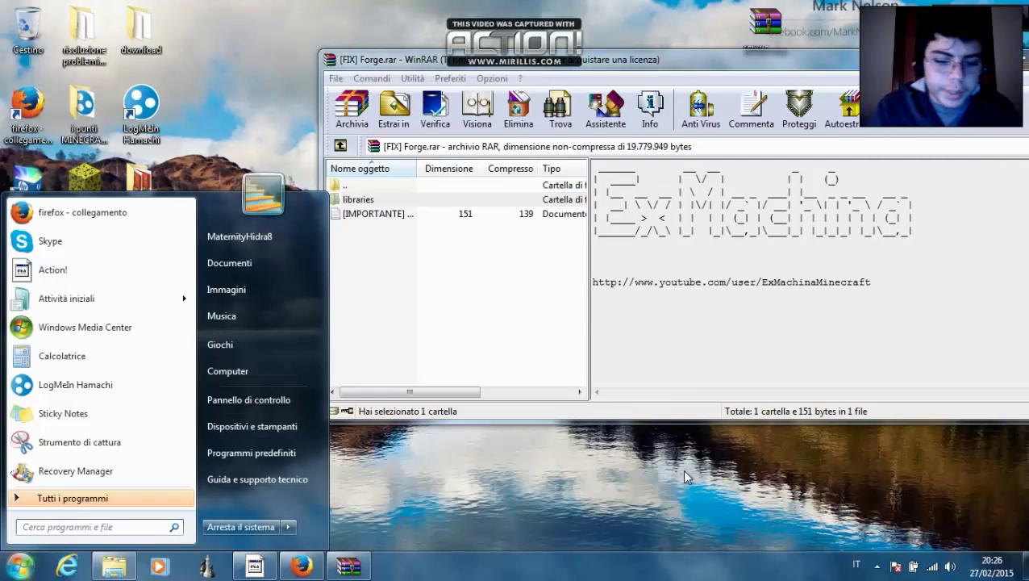
key(super+r)
text(%ap)
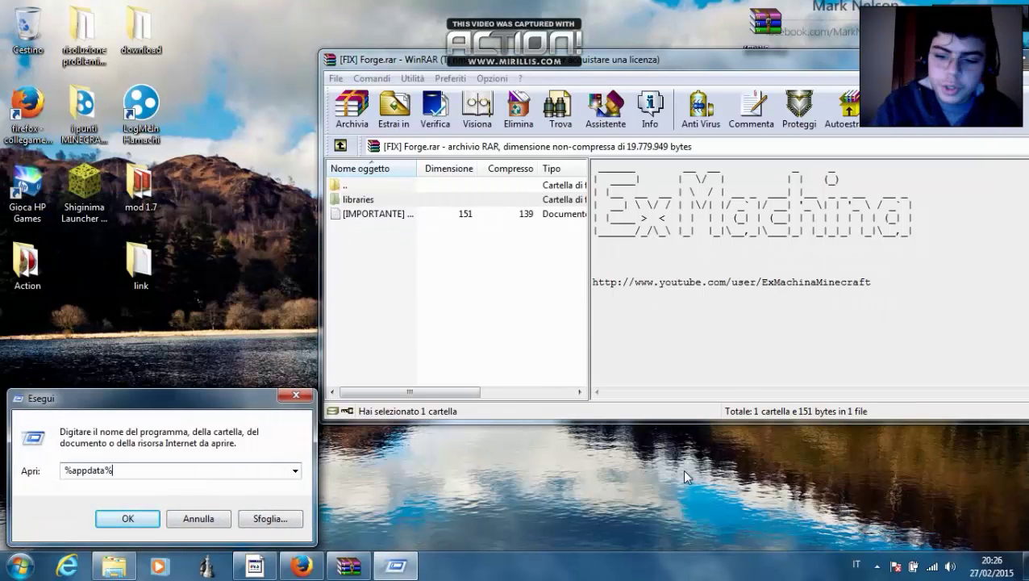
key(Return)
click(436, 211)
click(440, 199)
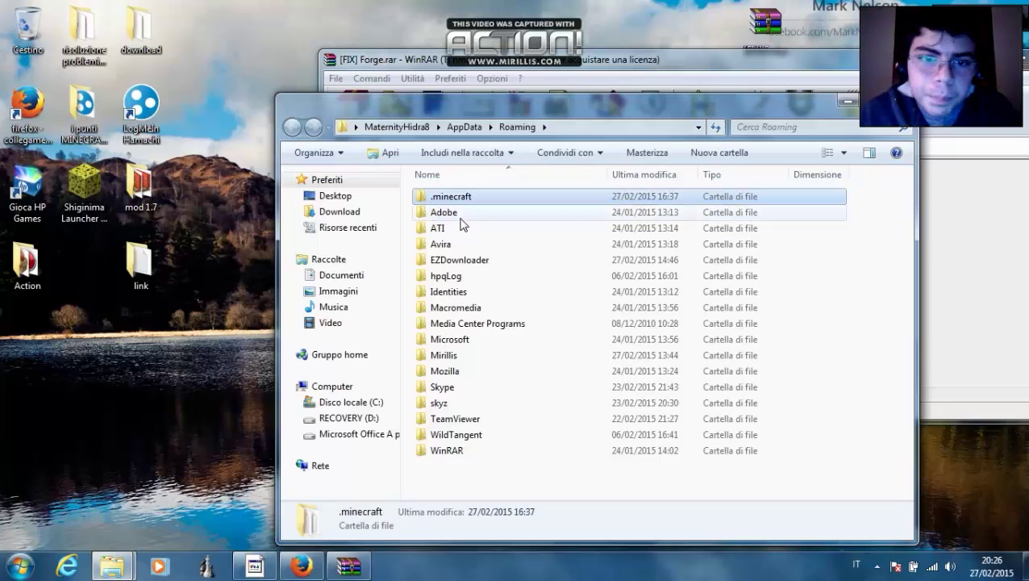
key(Return)
Copy the libraries folder from the [FIX] Forge archive into the .minecraft folder.
drag(480, 102, 471, 275)
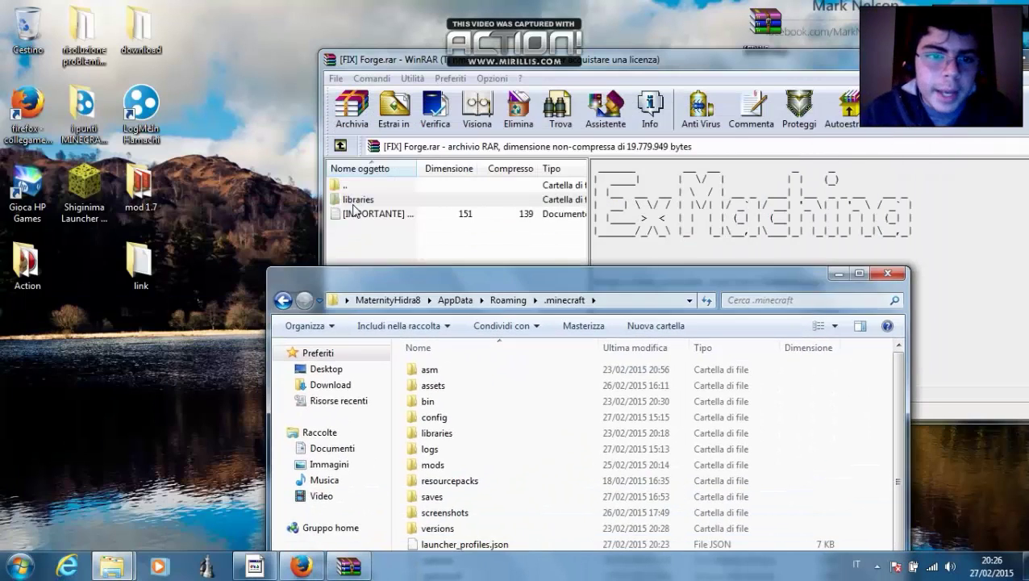
drag(353, 203, 526, 482)
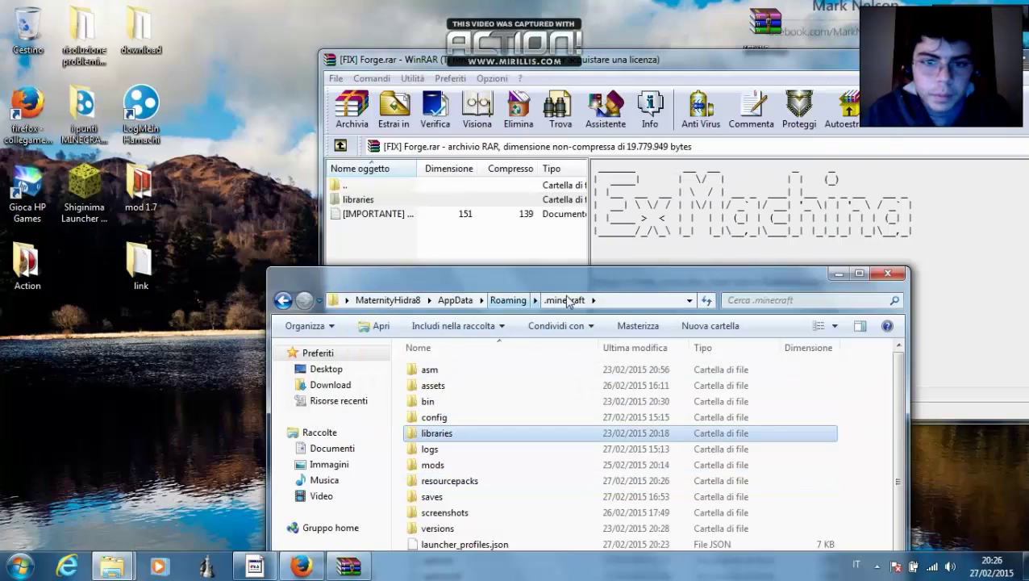
drag(551, 278, 509, 210)
drag(586, 205, 477, 98)
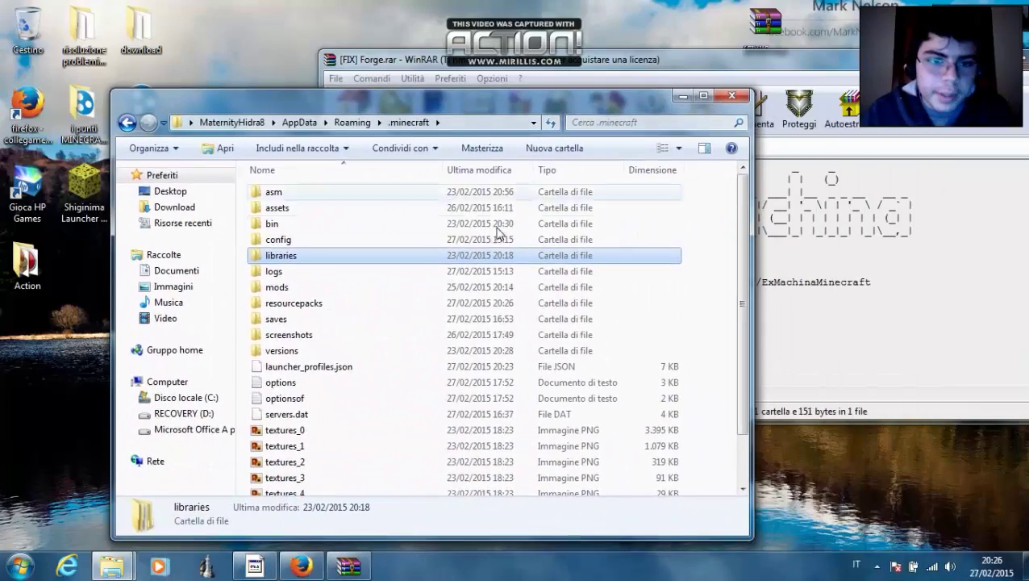
click(705, 276)
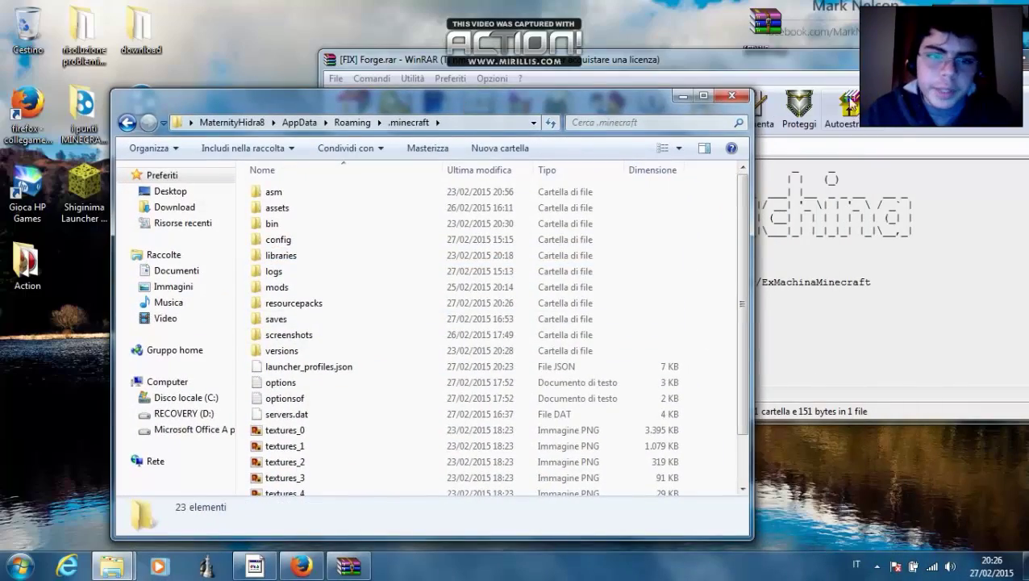
Close the .minecraft folder window and the [FIX] Forge archive in WinRAR.
click(731, 95)
drag(702, 62, 431, 93)
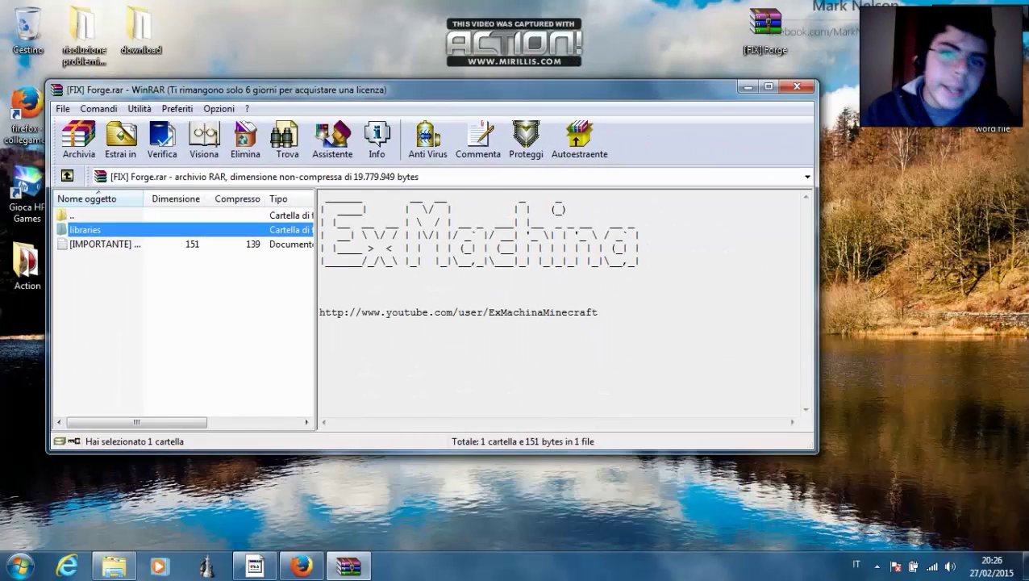
click(796, 86)
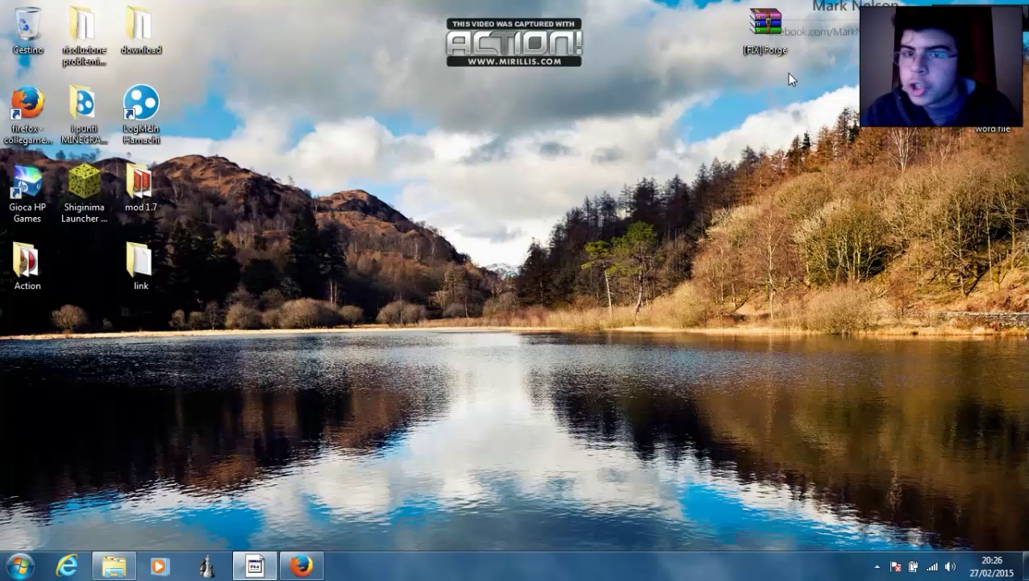
click(770, 37)
click(778, 47)
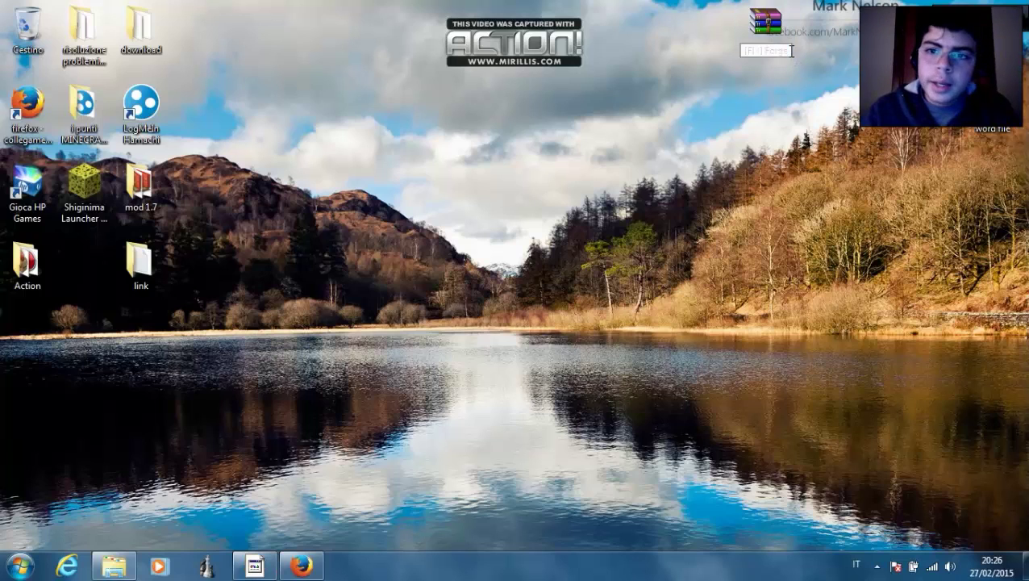
click(802, 75)
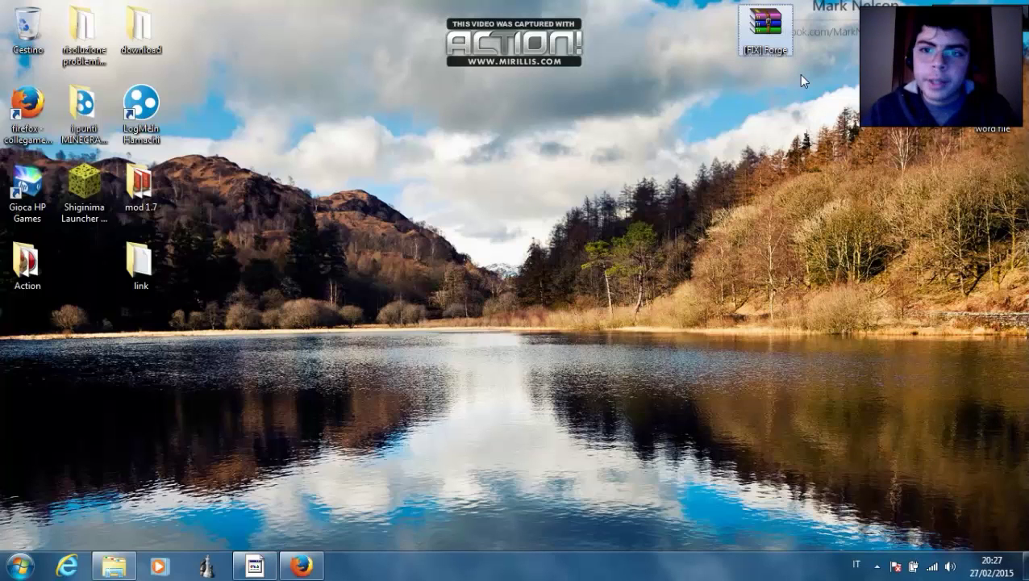
Rename the [FIX] Forge archive on the desktop as [FIX] Forge Libraries.
click(786, 52)
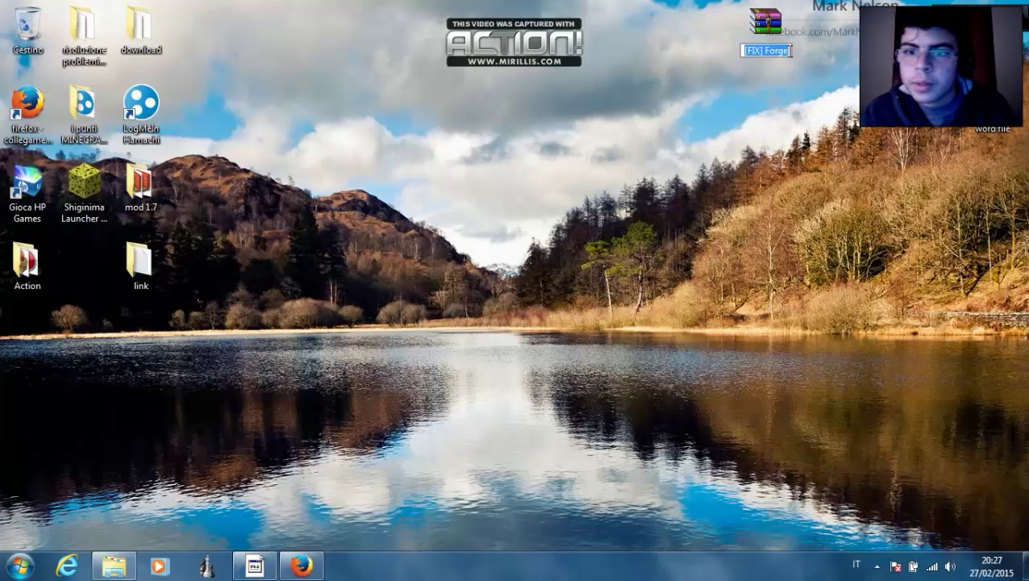
click(786, 51)
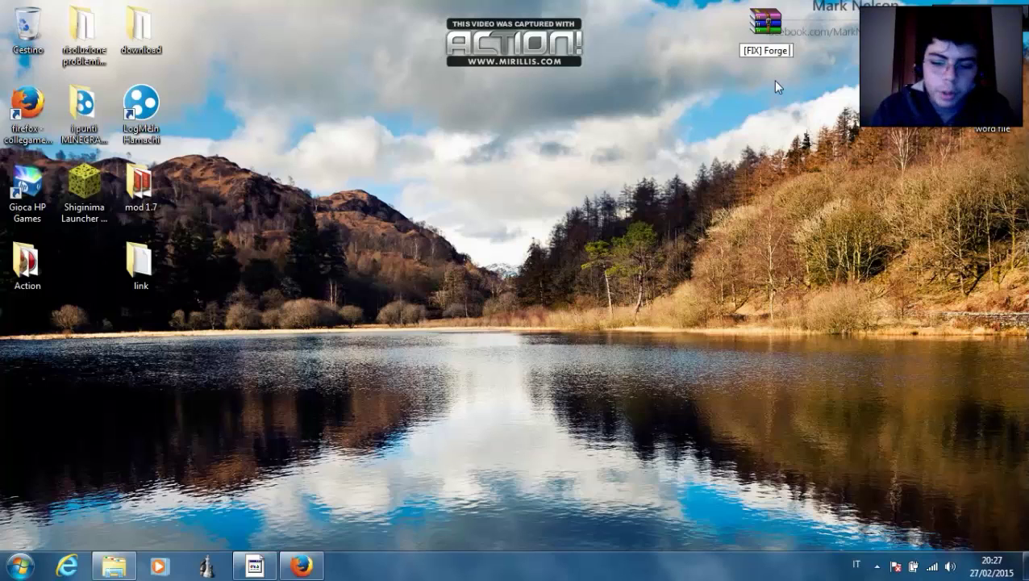
text(Librar)
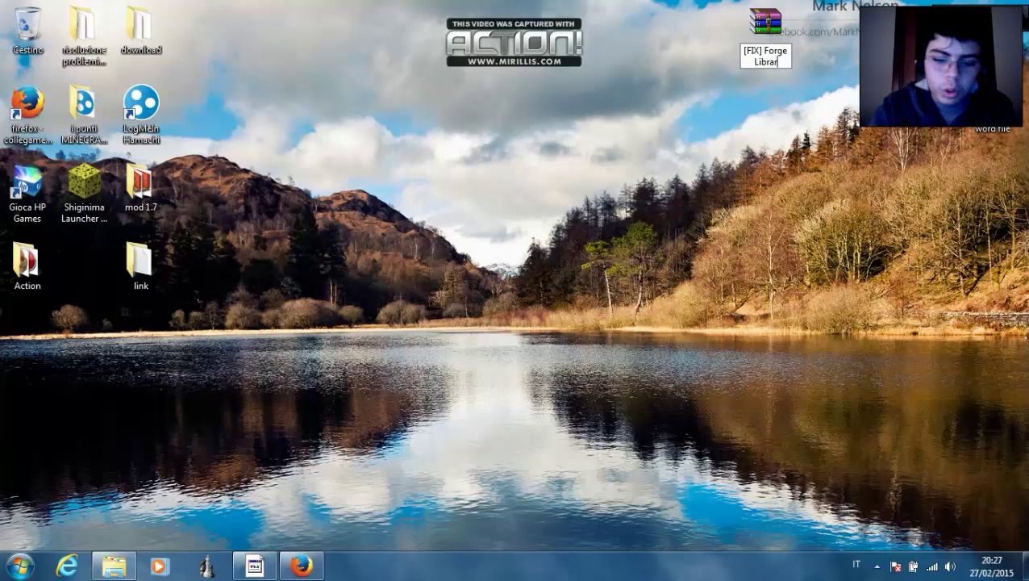
text(ies)
key(Return)
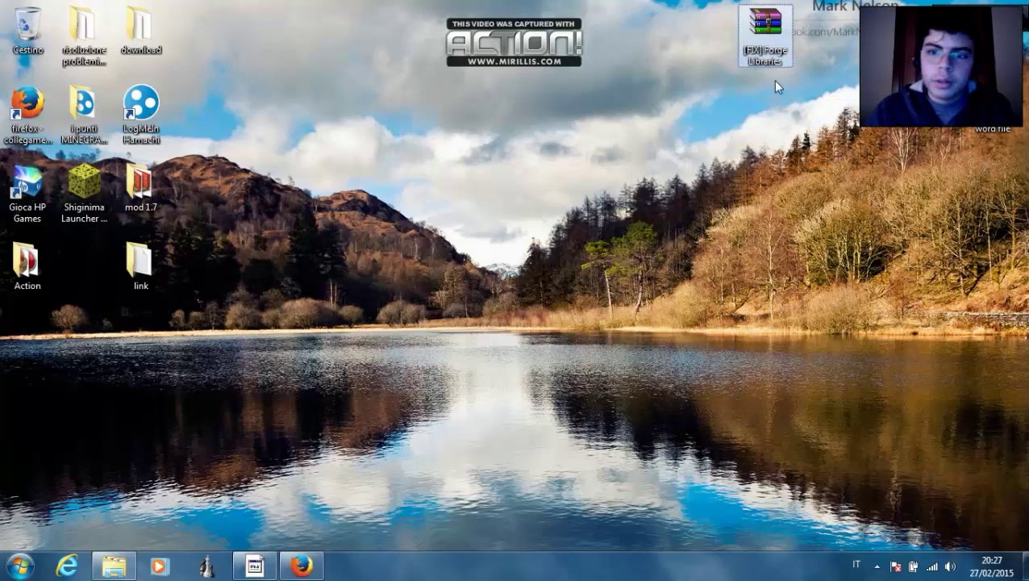
Move the [FIX] Forge Libraries archive to the desktop's upper-right corner and switch to the Action! recorder.
drag(795, 115, 752, 347)
drag(768, 33, 935, 32)
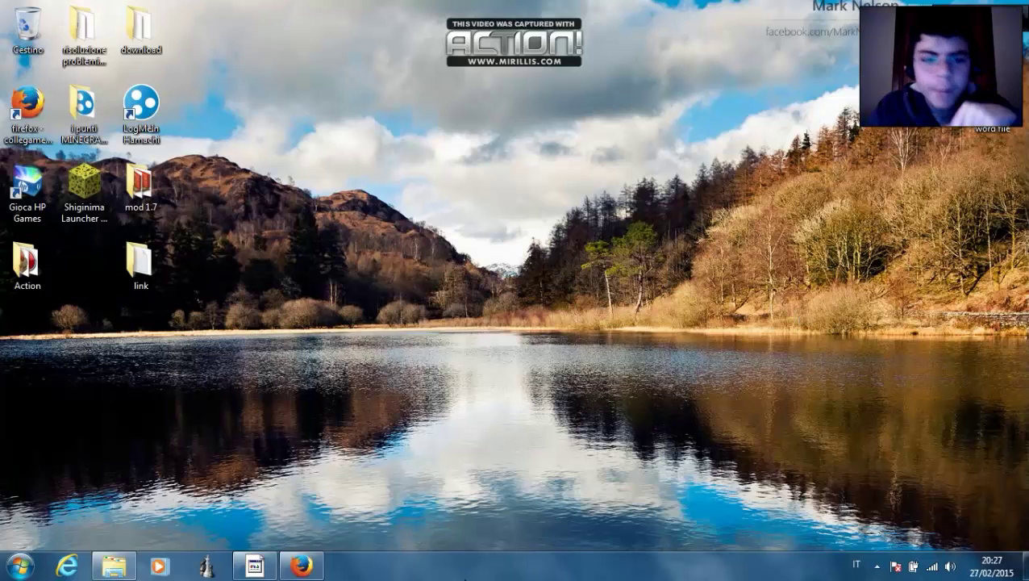
click(255, 565)
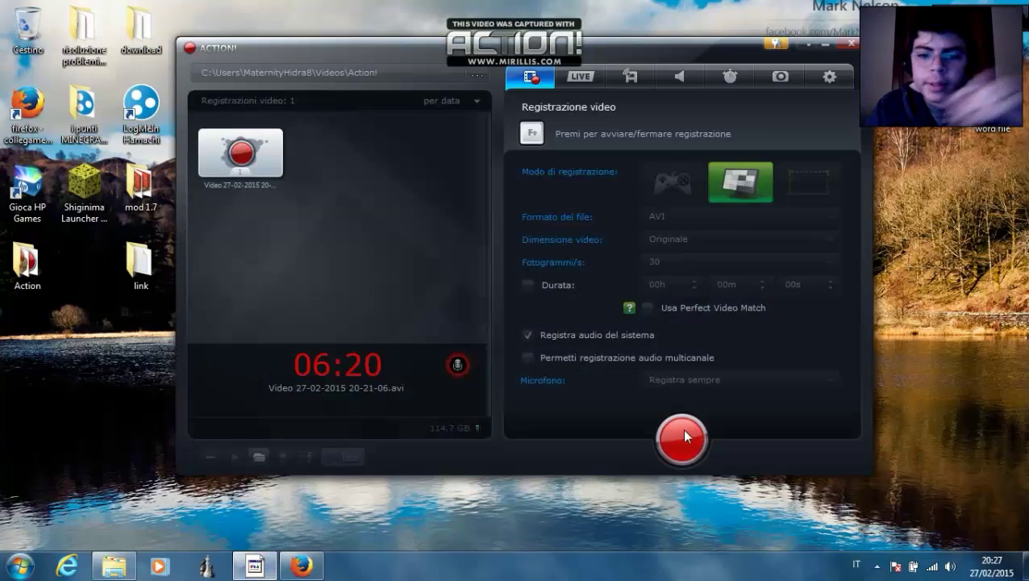